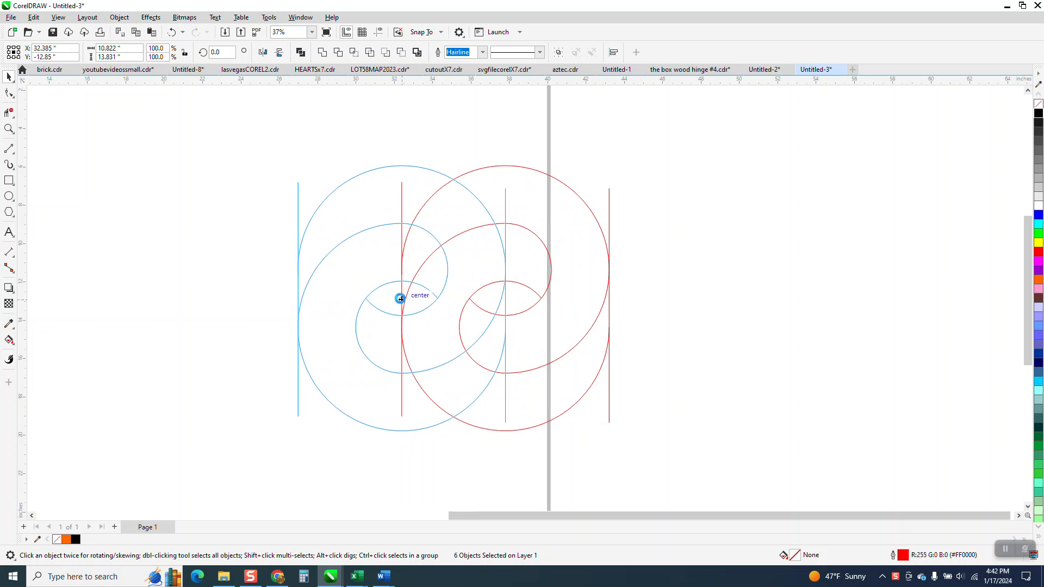
Step: Draw a circle about 9.5 inches in diameter between the two existing line constructions on the page
{"action": "left_click", "coordinate": [441, 150]}
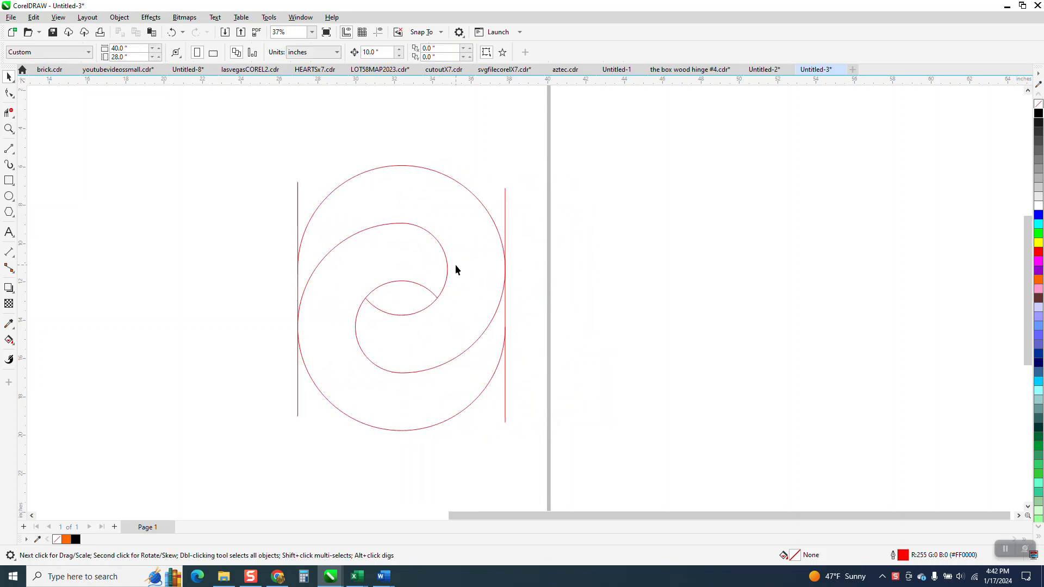
{"action": "scroll", "coordinate": [601, 301], "scroll_direction": "down", "scroll_amount": 2}
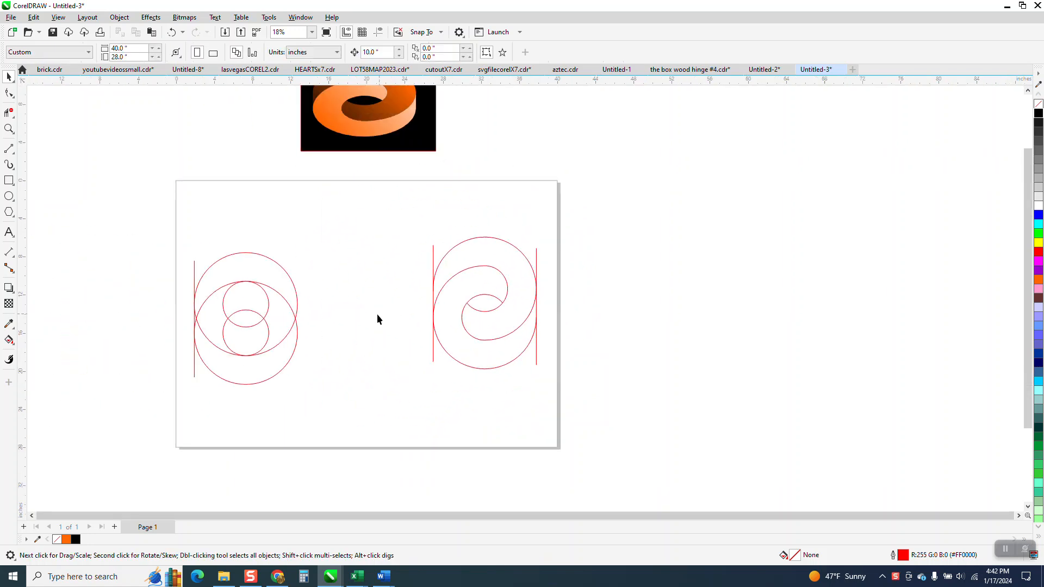
{"action": "left_click", "coordinate": [10, 197]}
{"action": "left_click_drag", "start_coordinate": [406, 242], "coordinate": [361, 334]}
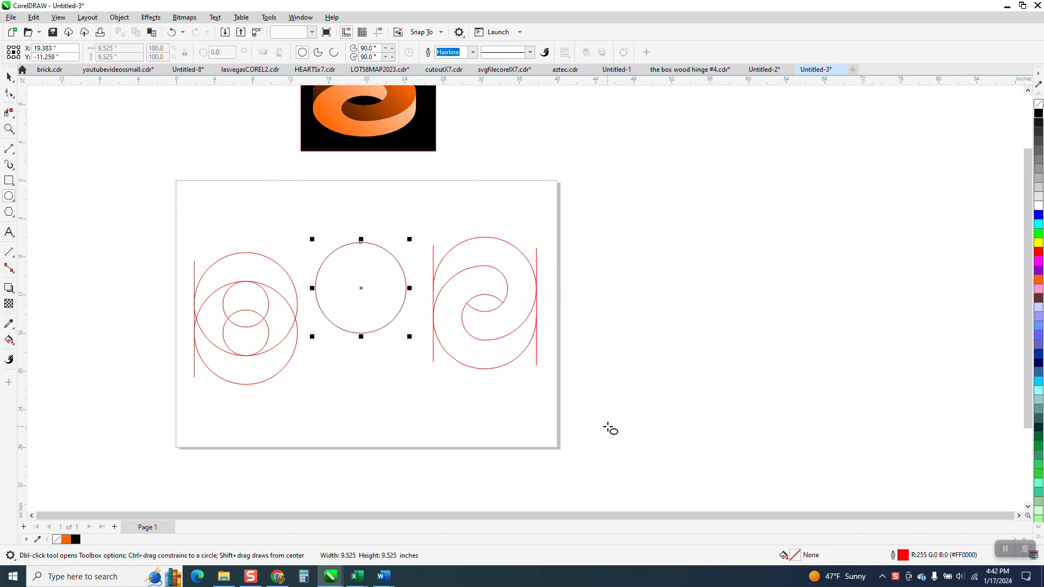
Step: Add a concentric inner copy about 4.4 inches in diameter and group it with the original circle
{"action": "left_click", "coordinate": [9, 77]}
{"action": "left_click_drag", "start_coordinate": [409, 239], "coordinate": [394, 269]}
{"action": "left_click_drag", "start_coordinate": [274, 223], "coordinate": [366, 322]}
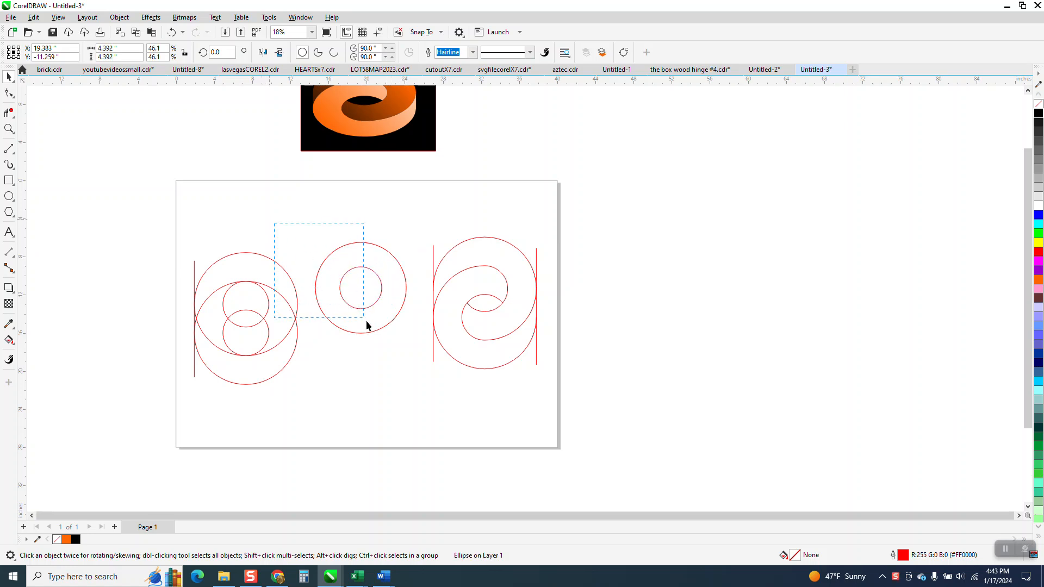
{"action": "left_click_drag", "start_coordinate": [412, 364], "coordinate": [414, 364]}
{"action": "key", "text": "ctrl+g"}
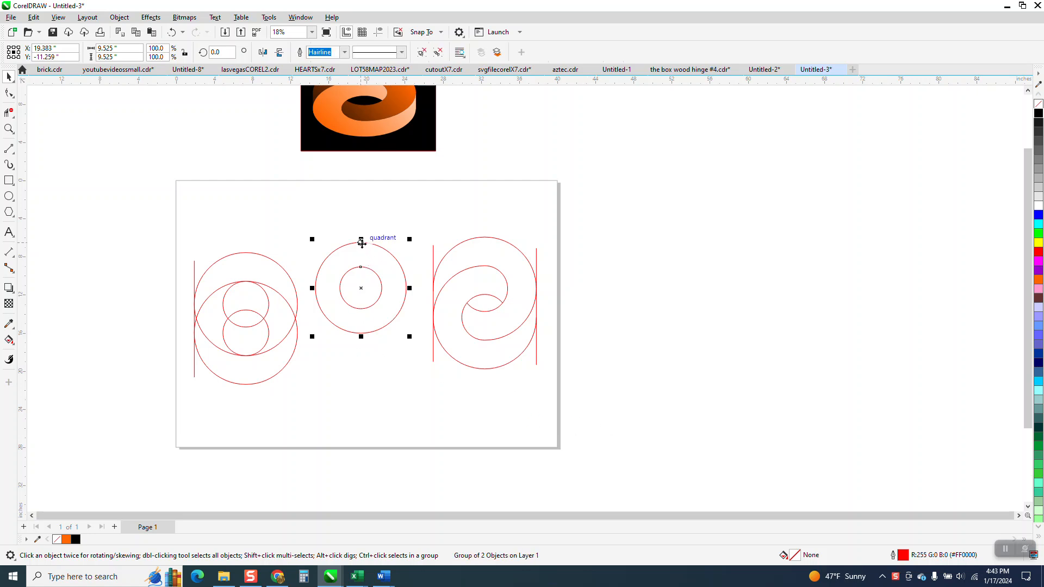
Step: Duplicate the circle group straight down, snapping its outer circle's top quadrant to the top quadrant of the original inner circle
{"action": "left_click_drag", "start_coordinate": [361, 242], "coordinate": [362, 242]}
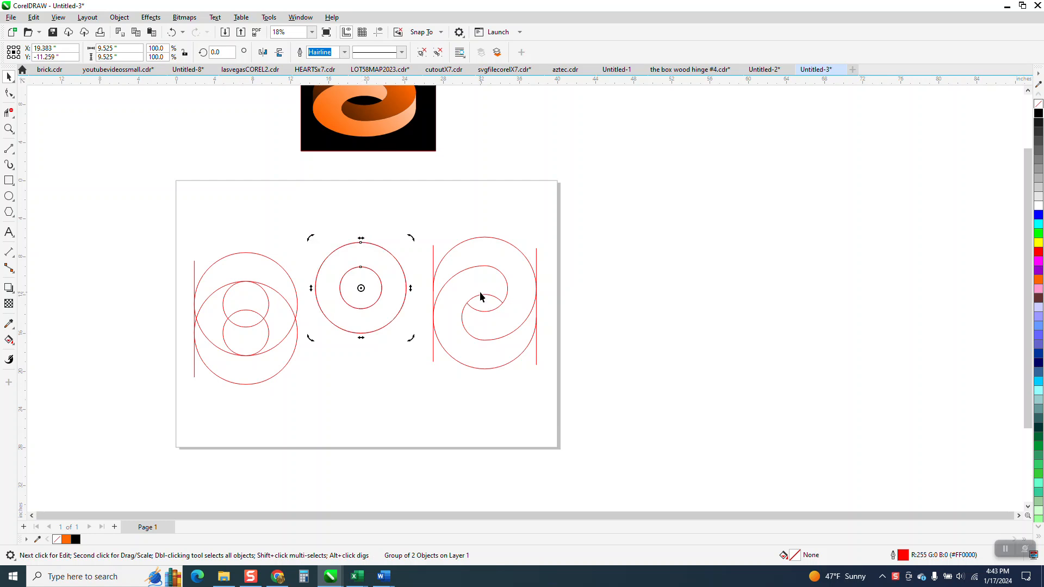
{"action": "left_click", "coordinate": [359, 246]}
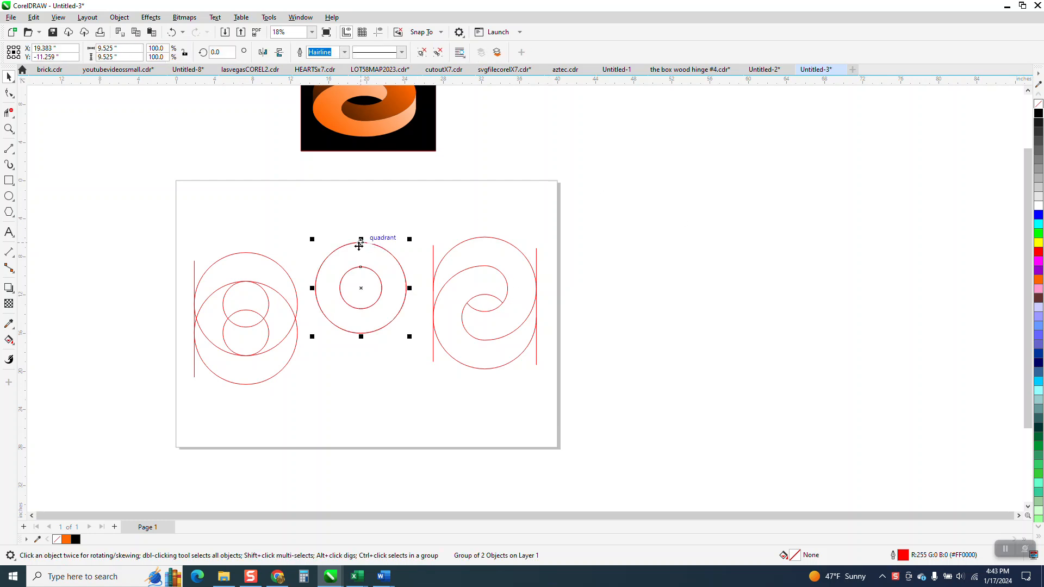
{"action": "left_click_drag", "start_coordinate": [360, 243], "coordinate": [374, 292]}
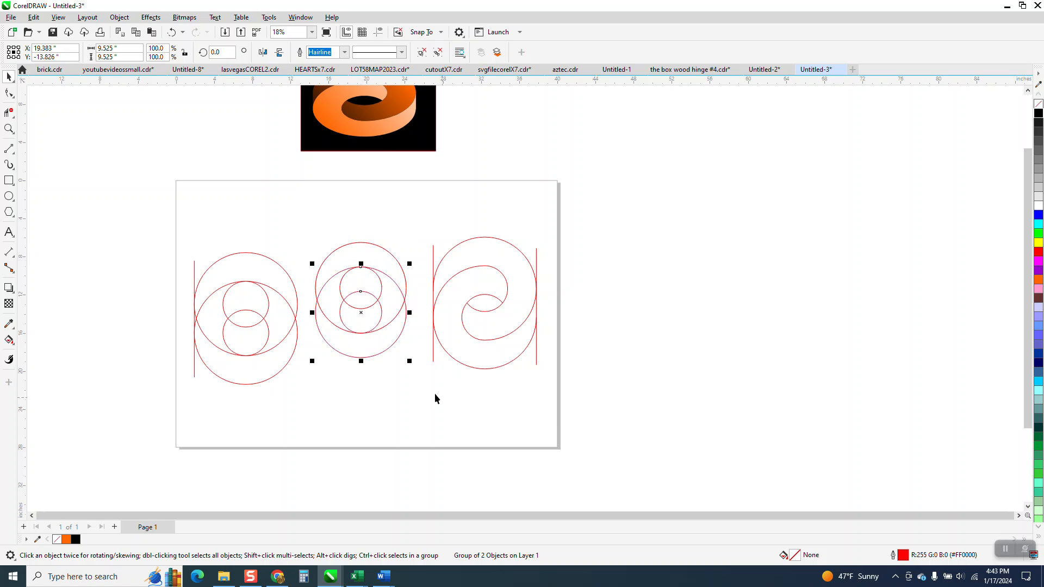
Step: Draw a vertical line about 11.1 inches long and snap it tangent to the left side of the middle figure's outer circles
{"action": "left_click", "coordinate": [9, 128]}
{"action": "left_click", "coordinate": [448, 352]}
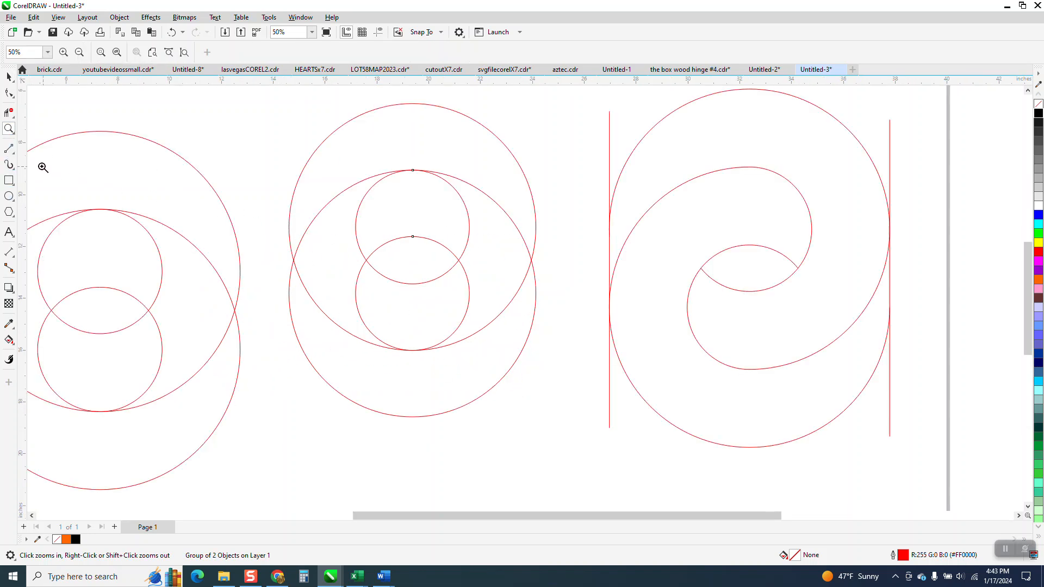
{"action": "left_click", "coordinate": [9, 147]}
{"action": "mouse_move", "coordinate": [270, 131]}
{"action": "left_mouse_down"}
{"action": "mouse_move", "coordinate": [276, 230]}
{"action": "mouse_move", "coordinate": [263, 364]}
{"action": "mouse_move", "coordinate": [243, 399]}
{"action": "left_mouse_up"}
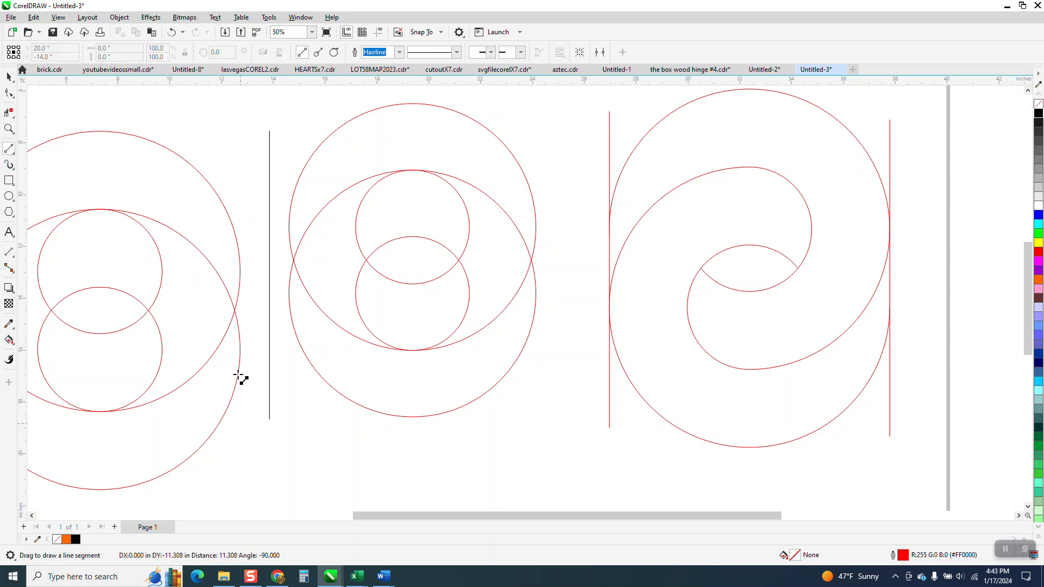
{"action": "left_click", "coordinate": [8, 77]}
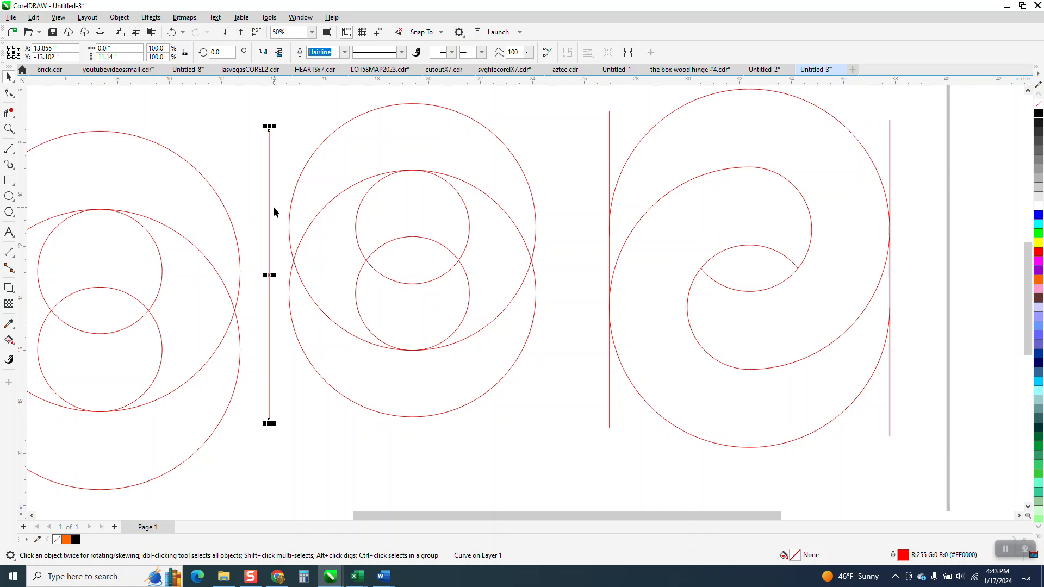
{"action": "left_click_drag", "start_coordinate": [274, 211], "coordinate": [290, 216]}
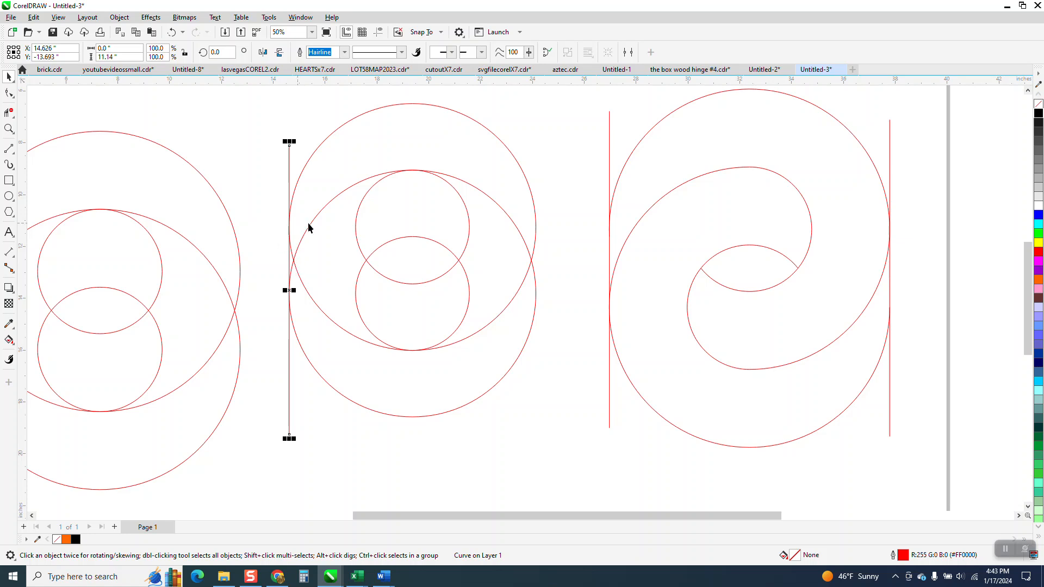
Step: Draw a short 2-point line about 1.9 inches long from the upper outer circle's right quadrant down to the lower outer circle
{"action": "left_click", "coordinate": [7, 130]}
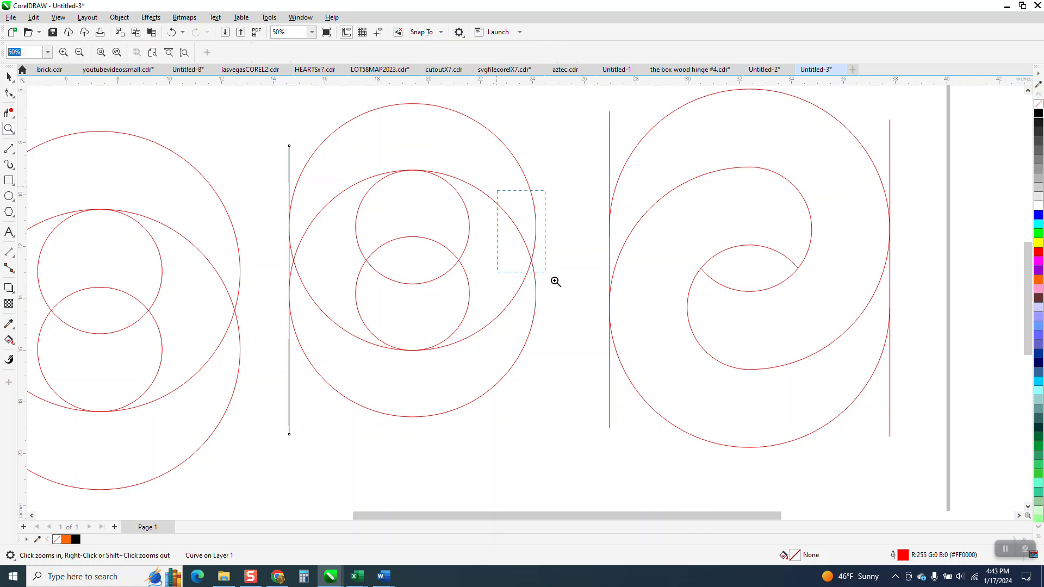
{"action": "left_click_drag", "start_coordinate": [553, 279], "coordinate": [629, 339]}
{"action": "left_click", "coordinate": [14, 153]}
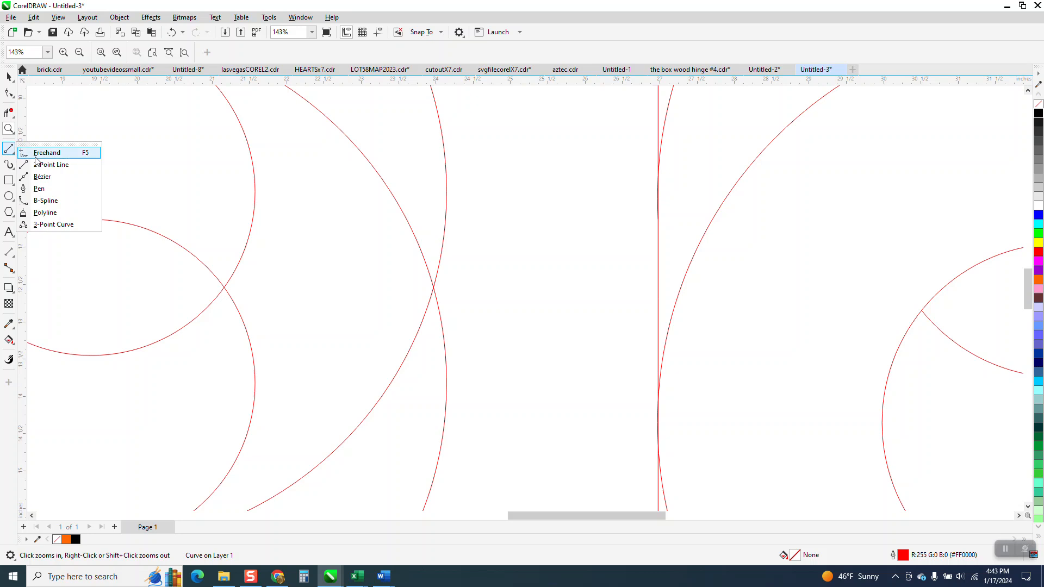
{"action": "left_click", "coordinate": [38, 164]}
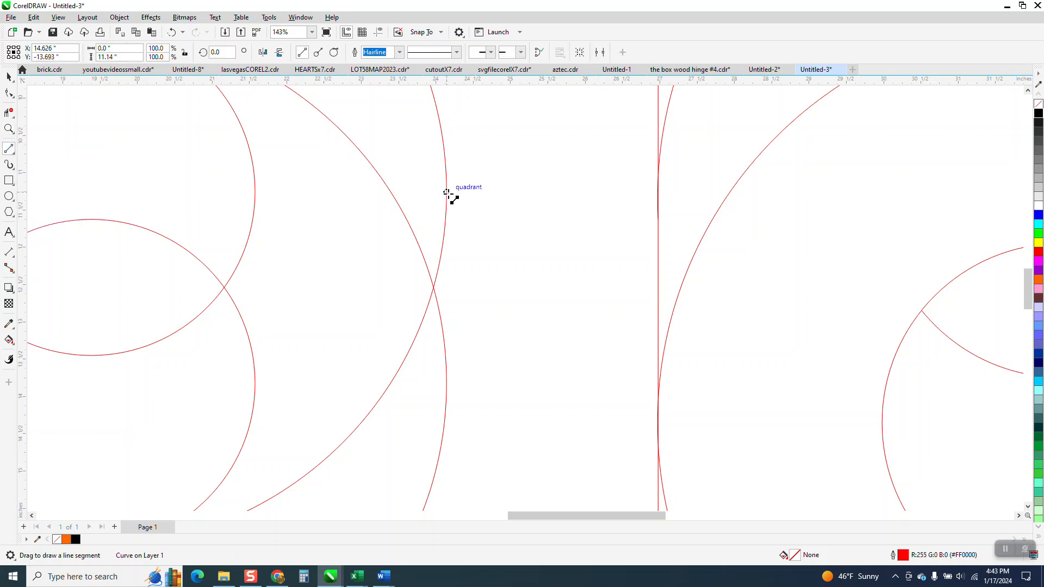
{"action": "left_click_drag", "start_coordinate": [446, 192], "coordinate": [447, 338]}
{"action": "scroll", "coordinate": [447, 271], "scroll_direction": "down", "scroll_amount": 1}
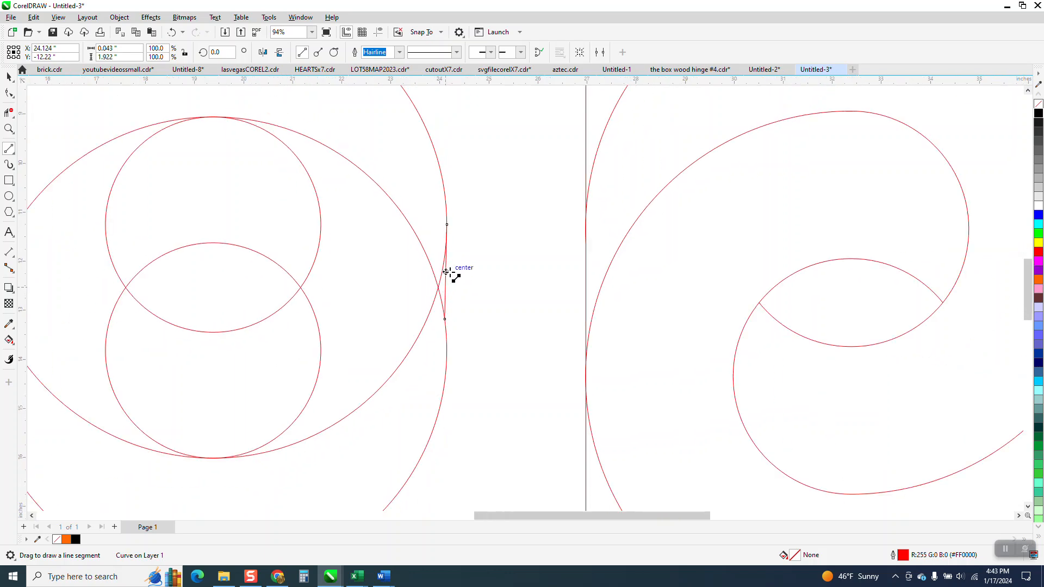
{"action": "scroll", "coordinate": [446, 272], "scroll_direction": "down", "scroll_amount": 2}
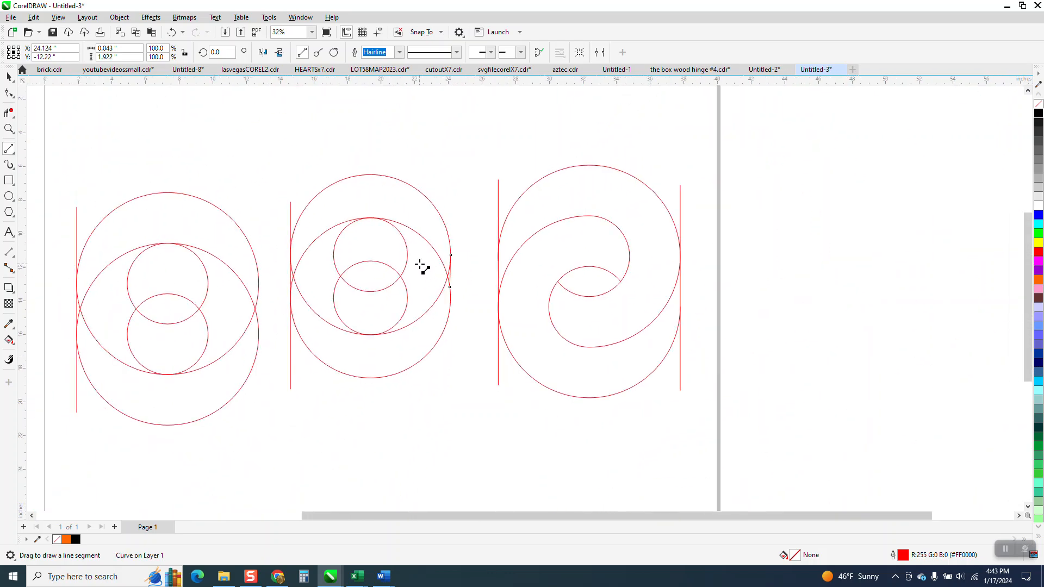
Step: Delete the overlapping arc segments of the middle figure's inner and outer circles to leave two interlocking swirl bands
{"action": "left_click", "coordinate": [8, 112]}
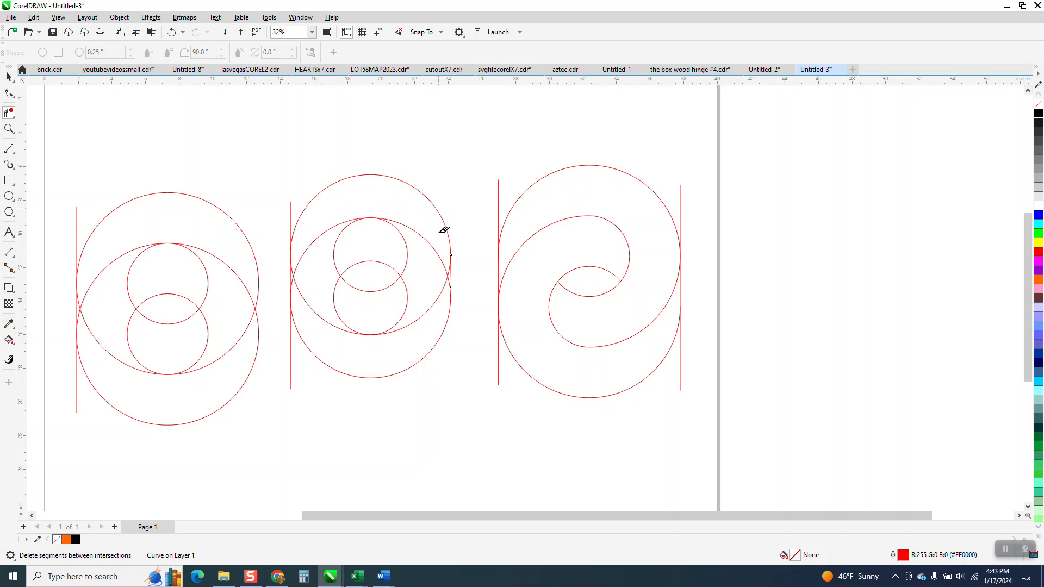
{"action": "left_click", "coordinate": [429, 241]}
{"action": "left_click", "coordinate": [409, 288]}
{"action": "left_click", "coordinate": [317, 310]}
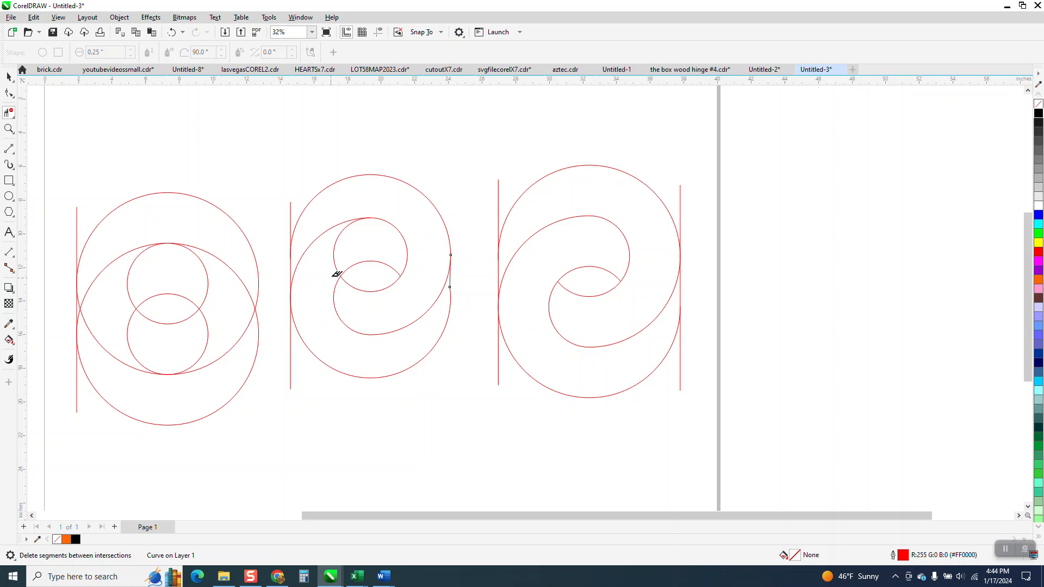
{"action": "left_click", "coordinate": [334, 262]}
{"action": "scroll", "coordinate": [375, 272], "scroll_direction": "down", "scroll_amount": 2}
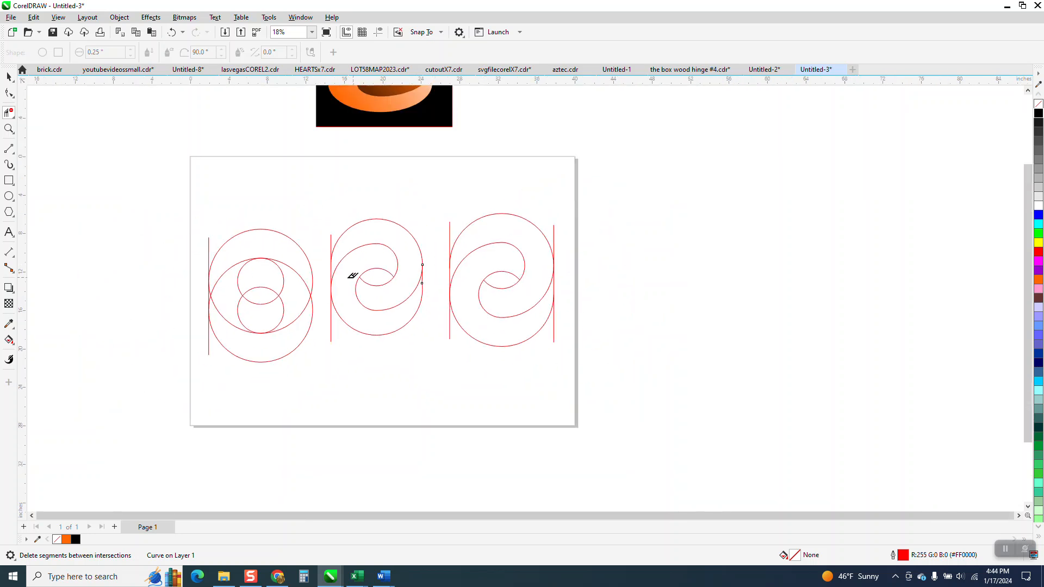
Step: Move the finished swirl outline with its two vertical lines off the right side of the page
{"action": "key", "text": "space"}
{"action": "left_click_drag", "start_coordinate": [419, 207], "coordinate": [620, 336]}
{"action": "left_click_drag", "start_coordinate": [445, 198], "coordinate": [623, 379]}
{"action": "left_click_drag", "start_coordinate": [496, 285], "coordinate": [671, 284]}
{"action": "left_click", "coordinate": [499, 213]}
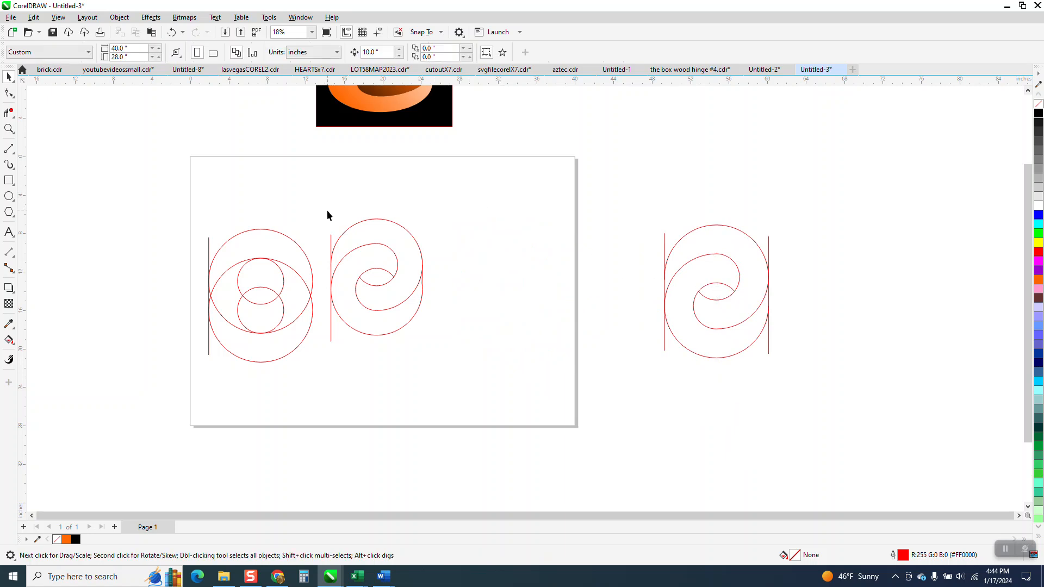
Step: Smart-fill the upper and lower bands of the middle swirl with cyan and no outline, moving each filled piece 10 inches right
{"action": "left_click_drag", "start_coordinate": [442, 327], "coordinate": [501, 360]}
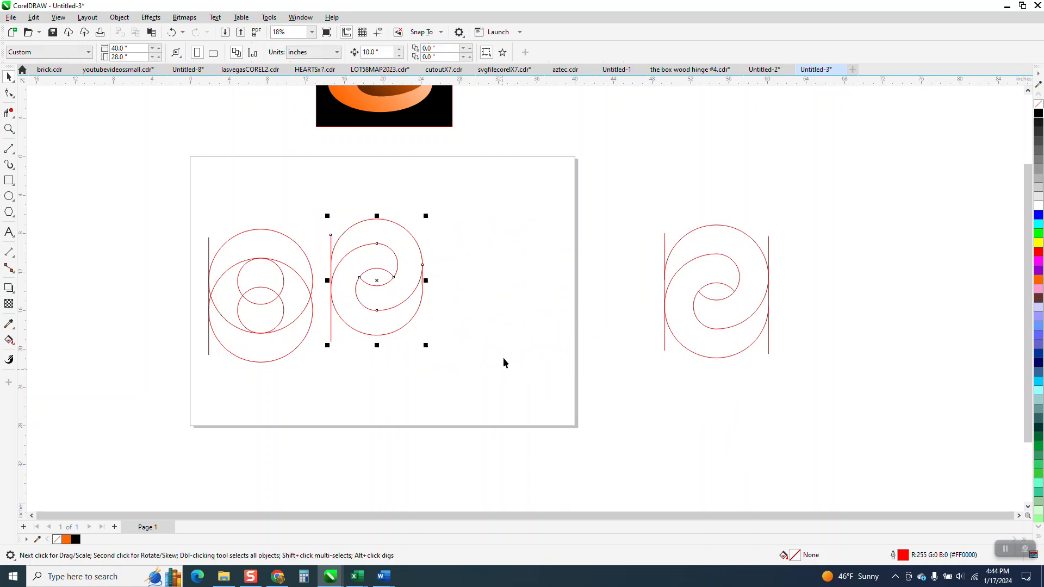
{"action": "left_click", "coordinate": [268, 140]}
{"action": "left_click", "coordinate": [10, 341]}
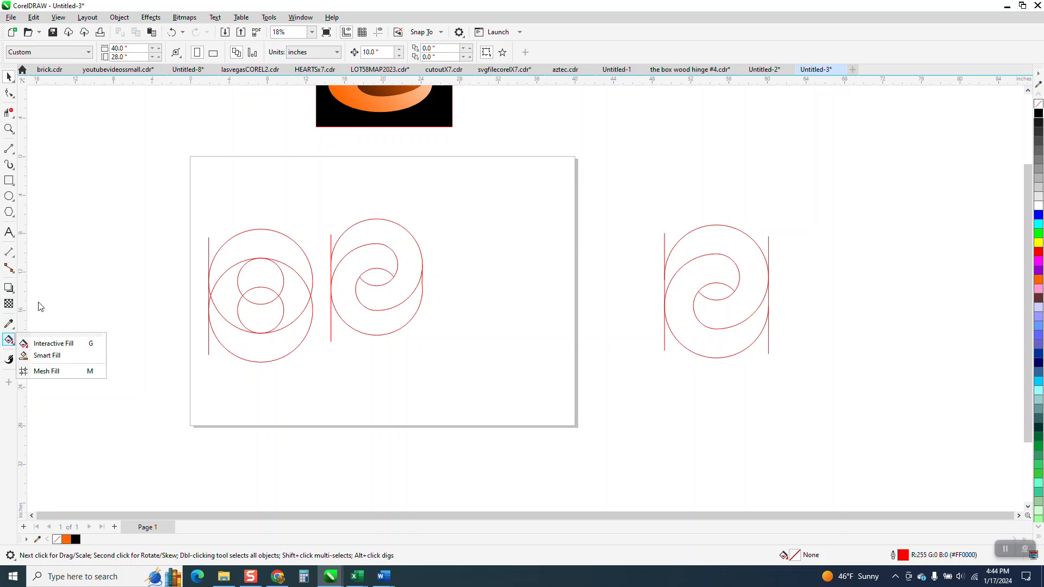
{"action": "left_click", "coordinate": [38, 355]}
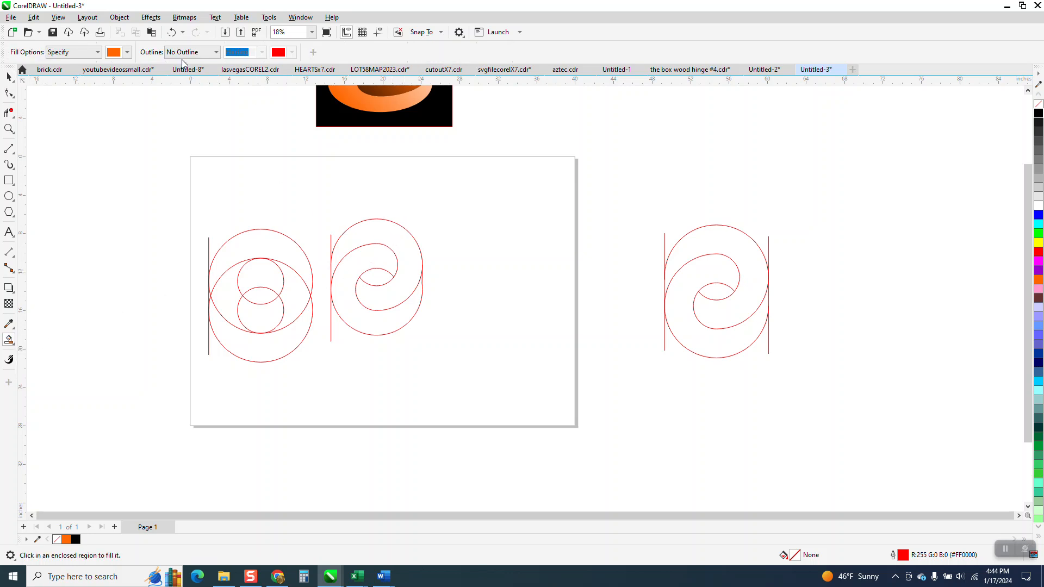
{"action": "left_click", "coordinate": [127, 52]}
{"action": "left_click", "coordinate": [173, 120]}
{"action": "left_click", "coordinate": [375, 229]}
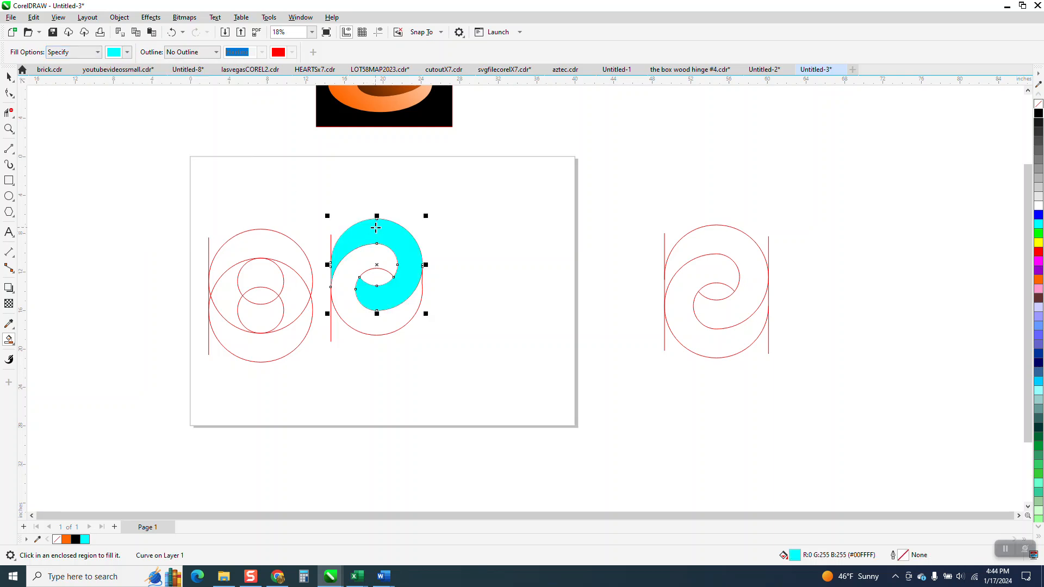
{"action": "key", "text": "Right"}
{"action": "left_click", "coordinate": [379, 319]}
{"action": "key", "text": "Right"}
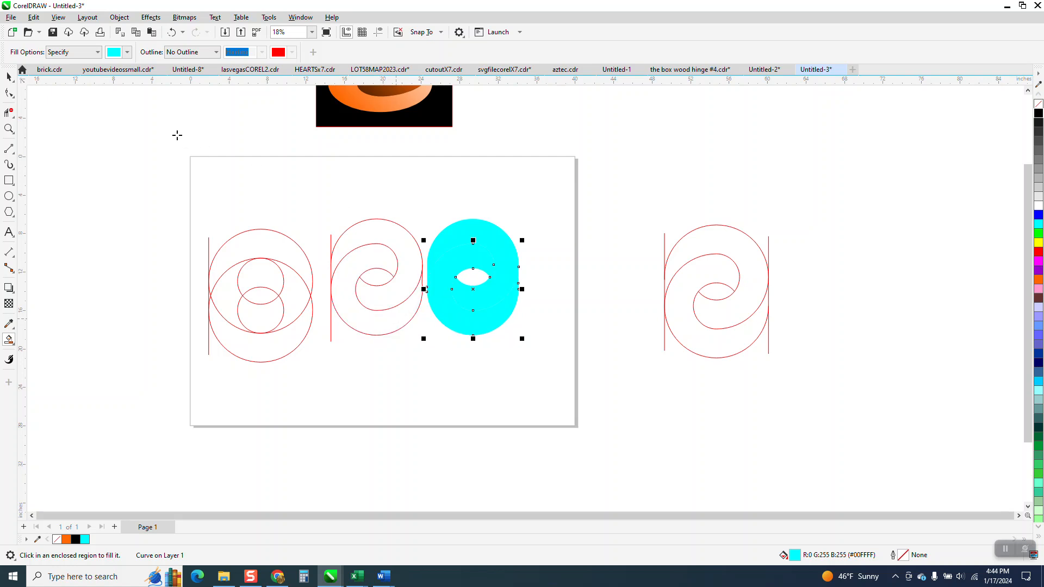
Step: Apply an interactive fountain fill to the lower cyan band, running from cyan at its left to black at its right
{"action": "left_click", "coordinate": [9, 77]}
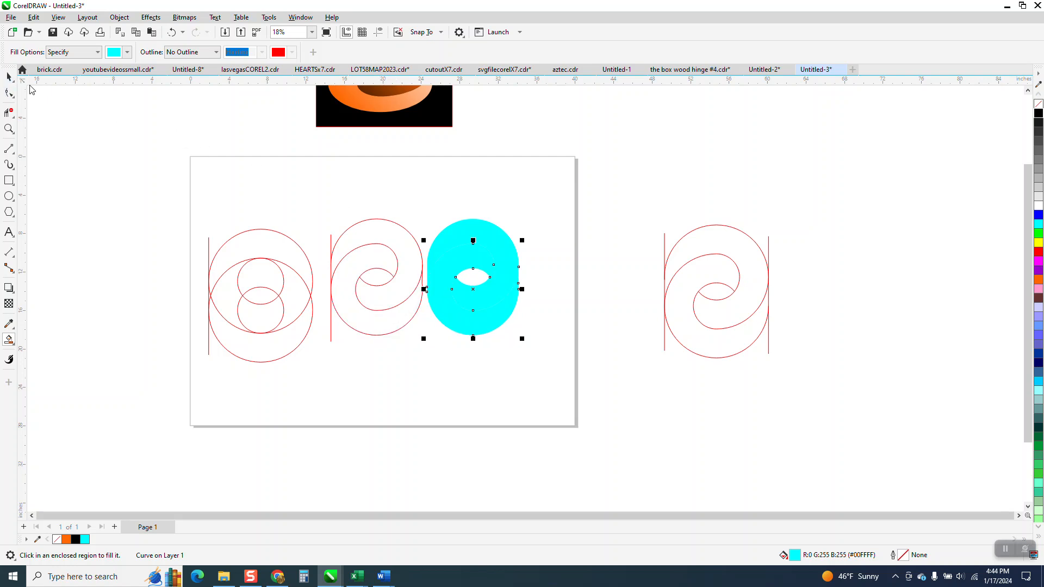
{"action": "left_click", "coordinate": [560, 315]}
{"action": "left_click", "coordinate": [471, 319]}
{"action": "scroll", "coordinate": [503, 337], "scroll_direction": "down", "scroll_amount": 1}
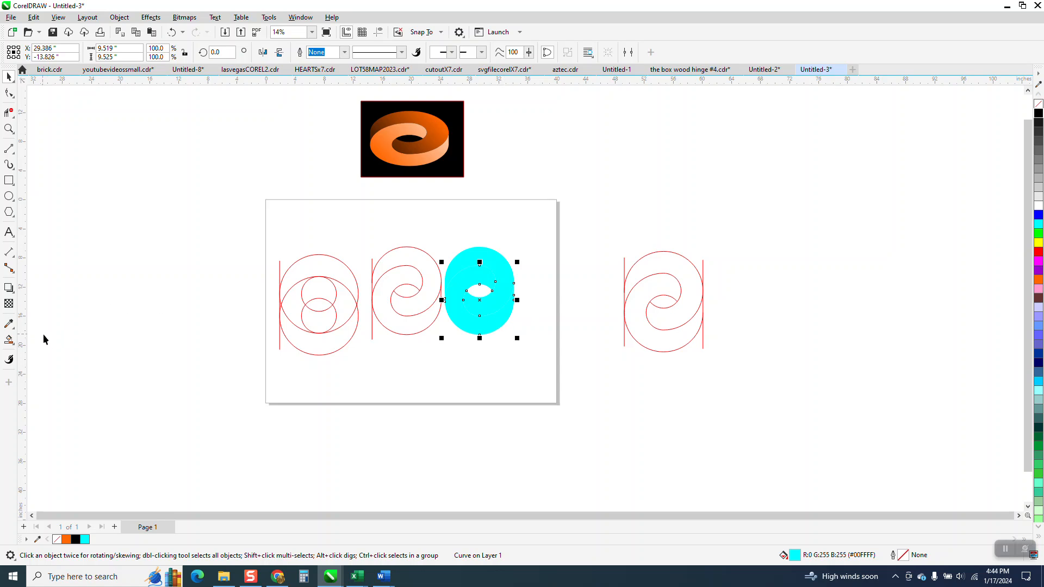
{"action": "left_click", "coordinate": [14, 344]}
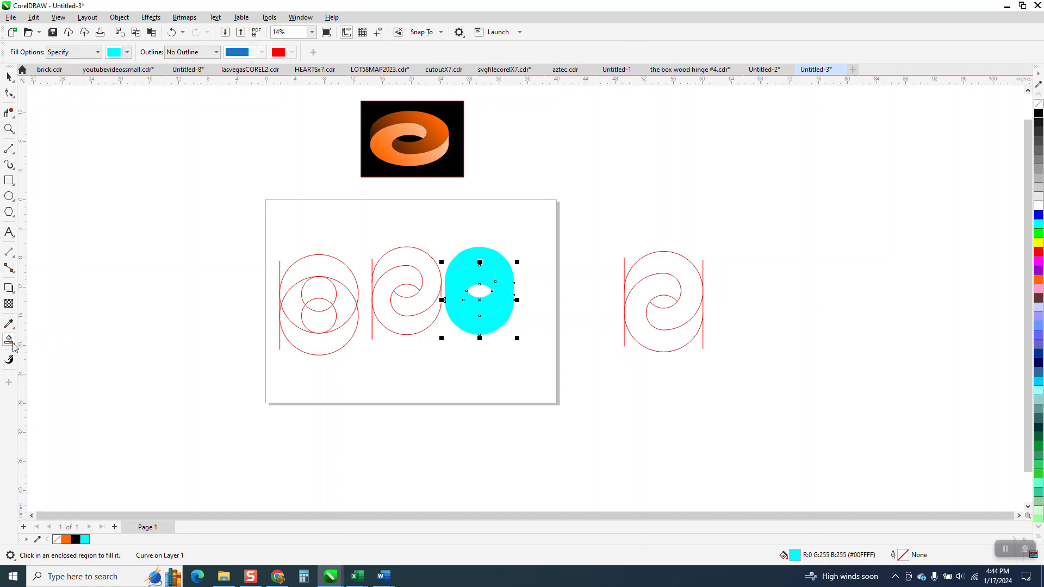
{"action": "left_click", "coordinate": [14, 348]}
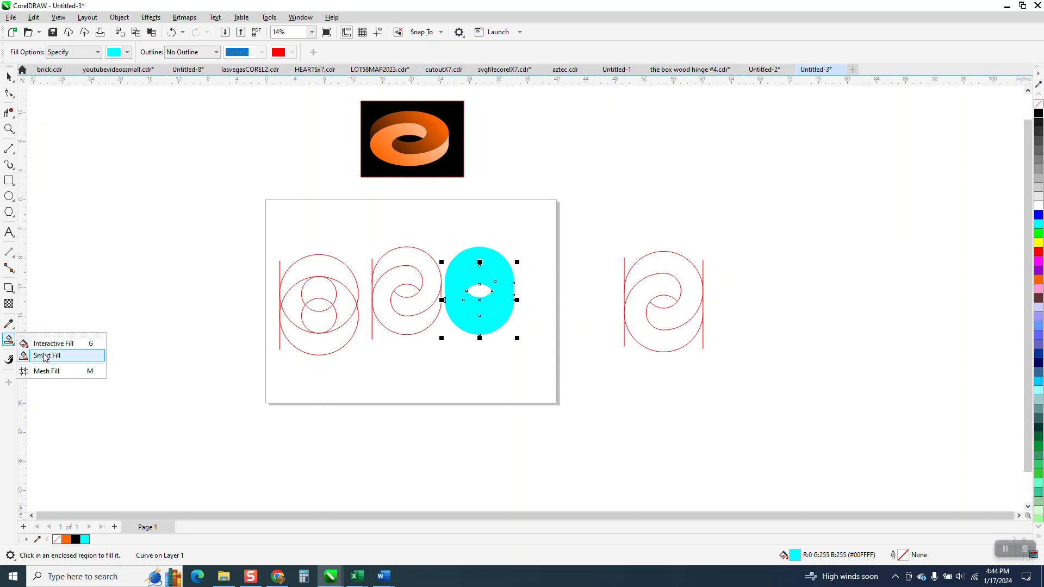
{"action": "left_click", "coordinate": [49, 344]}
{"action": "left_click_drag", "start_coordinate": [449, 305], "coordinate": [528, 307]}
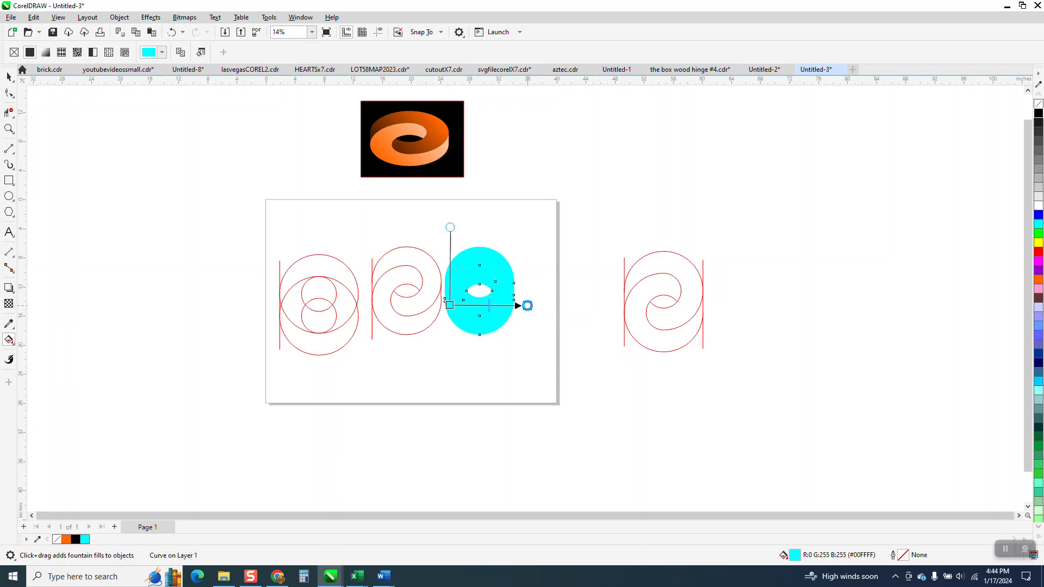
{"action": "left_click_drag", "start_coordinate": [1039, 115], "coordinate": [527, 306]}
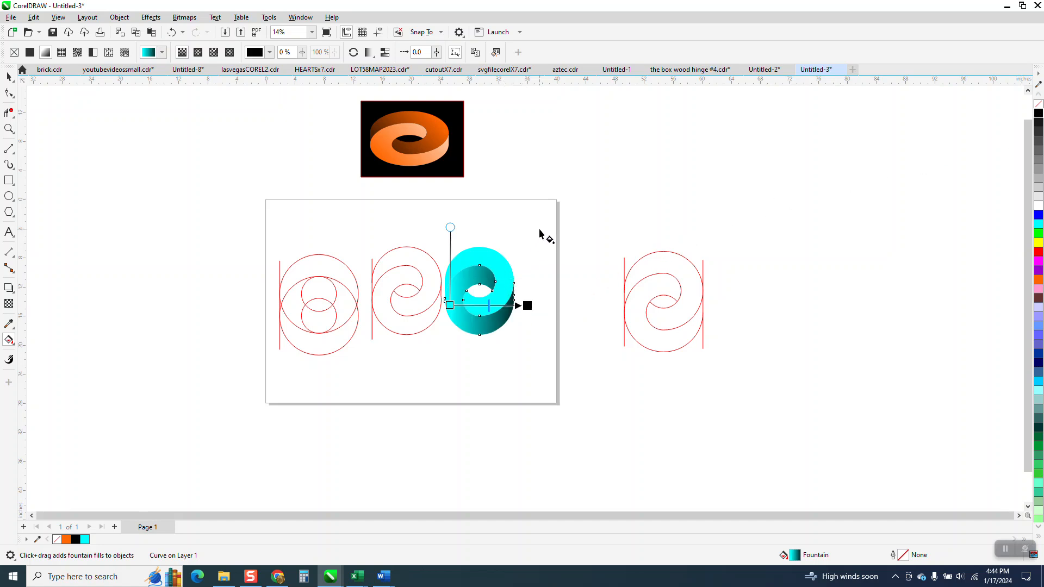
Step: Apply a fountain fill to the upper cyan band, running from cyan at its right to black at its left
{"action": "left_click", "coordinate": [507, 271]}
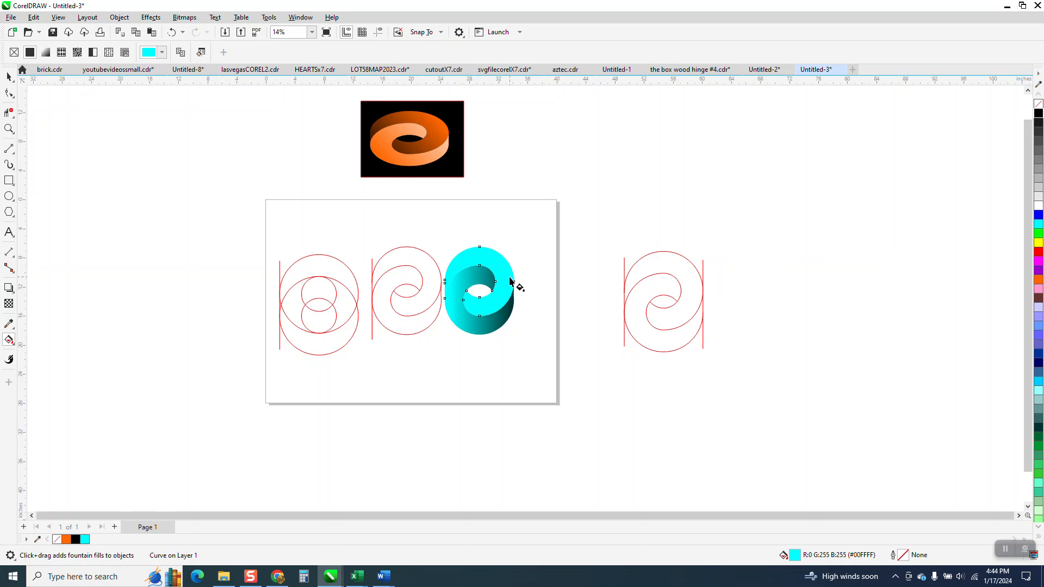
{"action": "left_click_drag", "start_coordinate": [510, 275], "coordinate": [433, 286]}
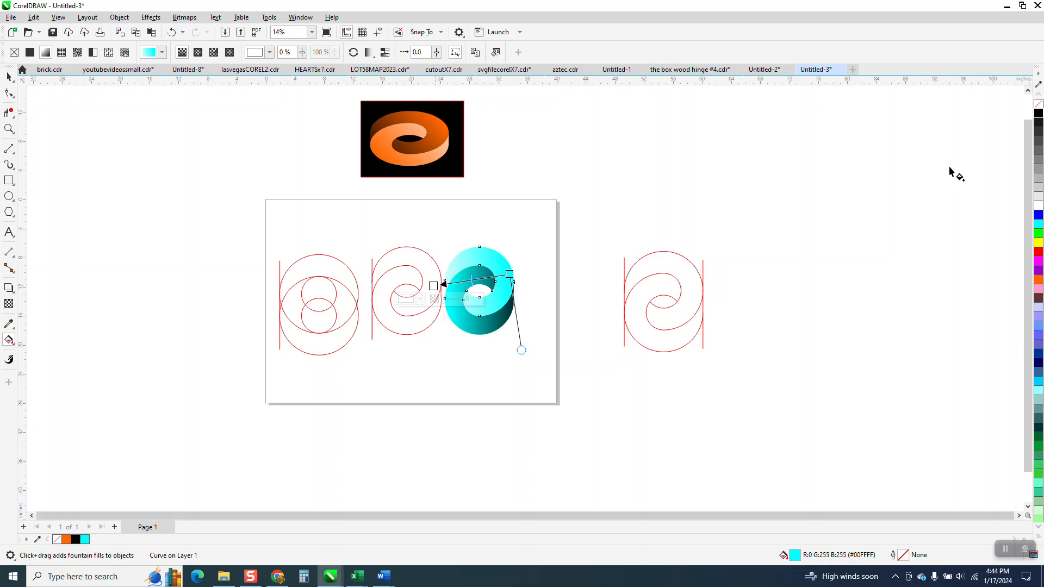
{"action": "left_click_drag", "start_coordinate": [1038, 126], "coordinate": [435, 287]}
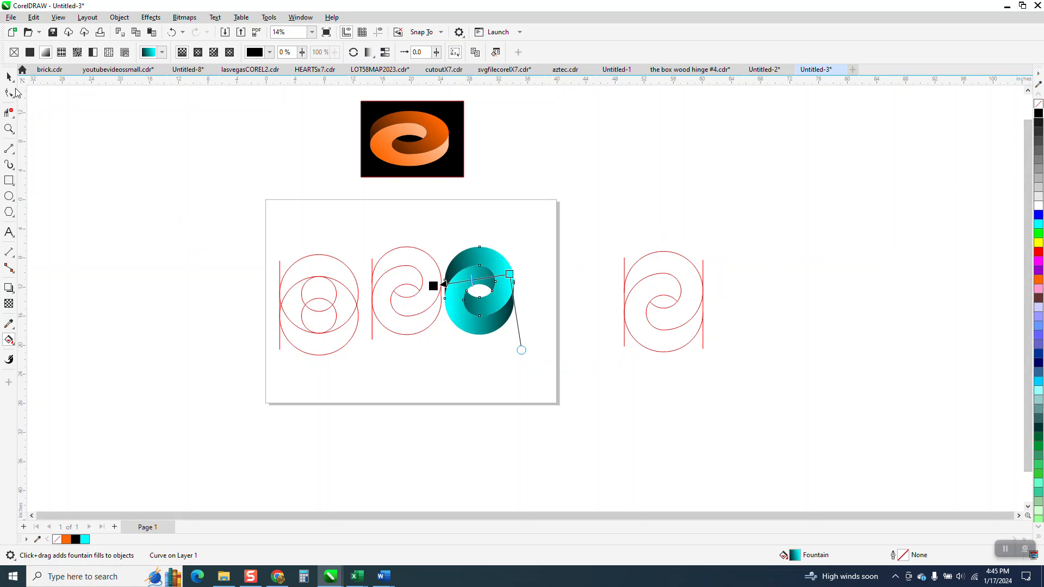
Step: Squash the whole cyan ring vertically from its lower edge to about 66.6% of its height, about 8.05 inches tall
{"action": "left_click", "coordinate": [10, 78]}
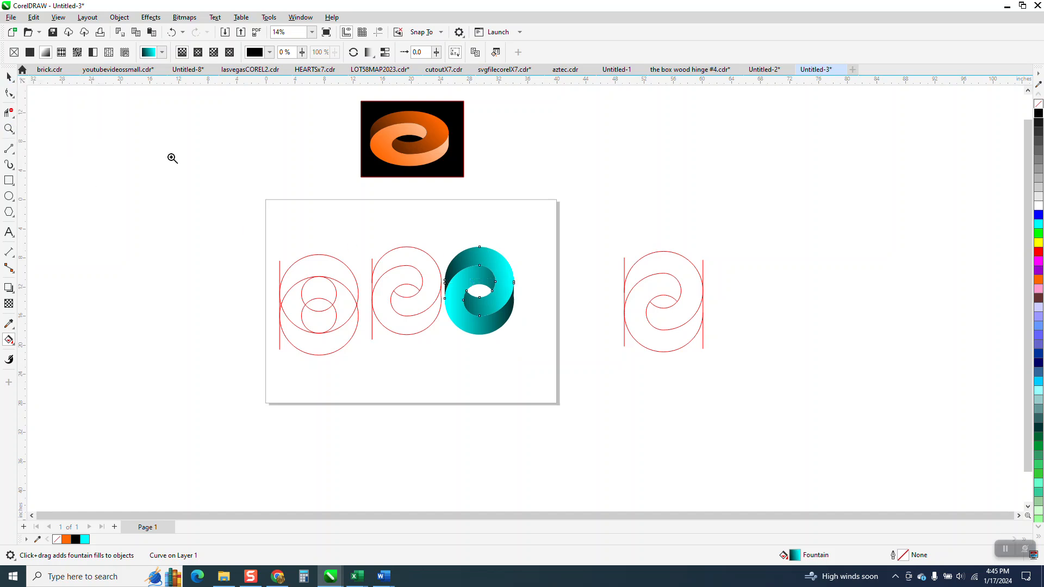
{"action": "left_click", "coordinate": [9, 129]}
{"action": "left_click_drag", "start_coordinate": [426, 233], "coordinate": [554, 355]}
{"action": "right_click", "coordinate": [533, 336]}
{"action": "left_click", "coordinate": [10, 77]}
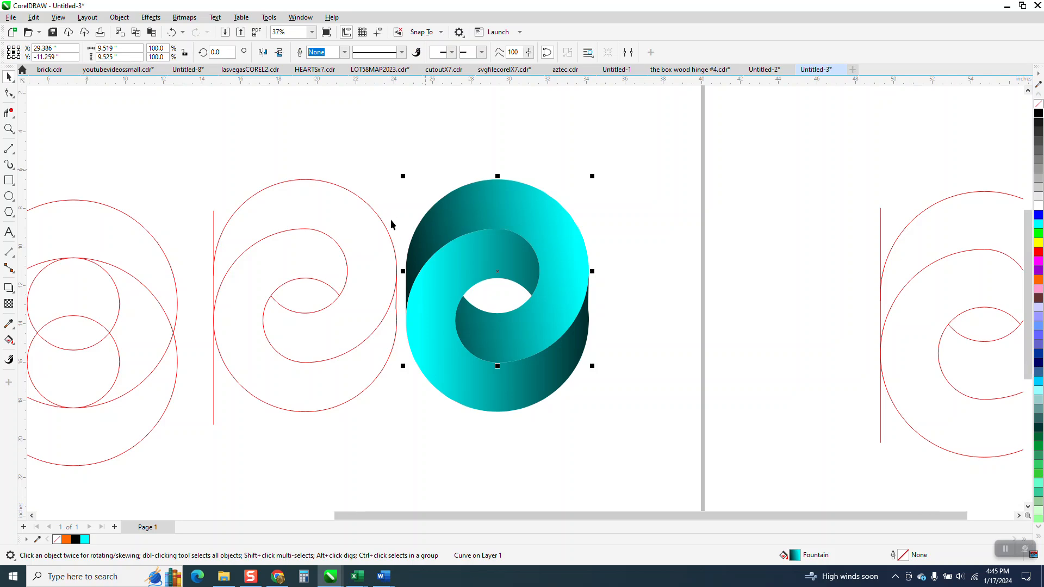
{"action": "scroll", "coordinate": [397, 204], "scroll_direction": "down", "scroll_amount": 3}
{"action": "scroll", "coordinate": [413, 212], "scroll_direction": "down", "scroll_amount": 1}
{"action": "left_click_drag", "start_coordinate": [410, 207], "coordinate": [482, 305]}
{"action": "left_click", "coordinate": [9, 129]}
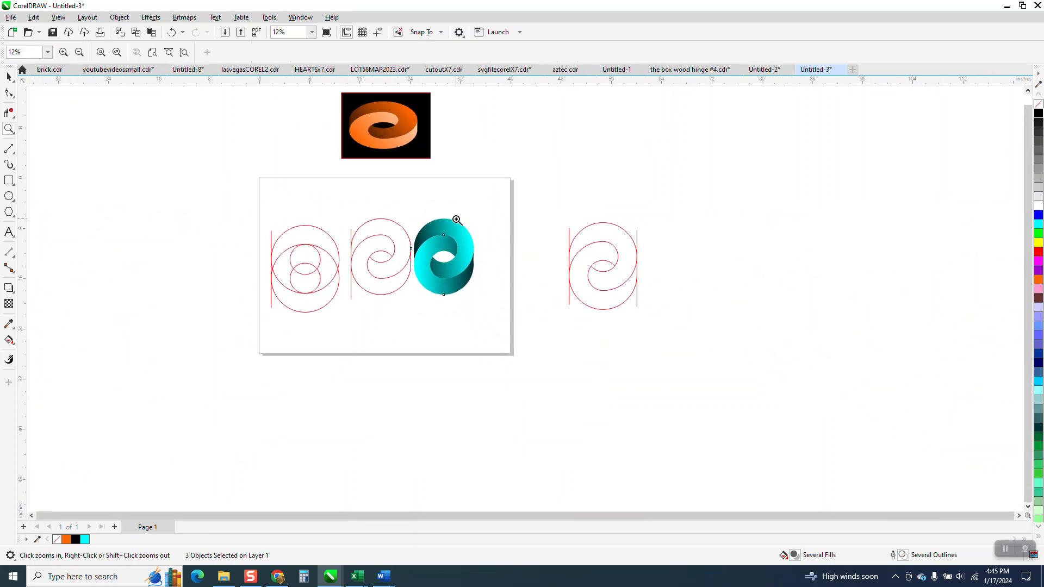
{"action": "left_click_drag", "start_coordinate": [409, 227], "coordinate": [496, 302]}
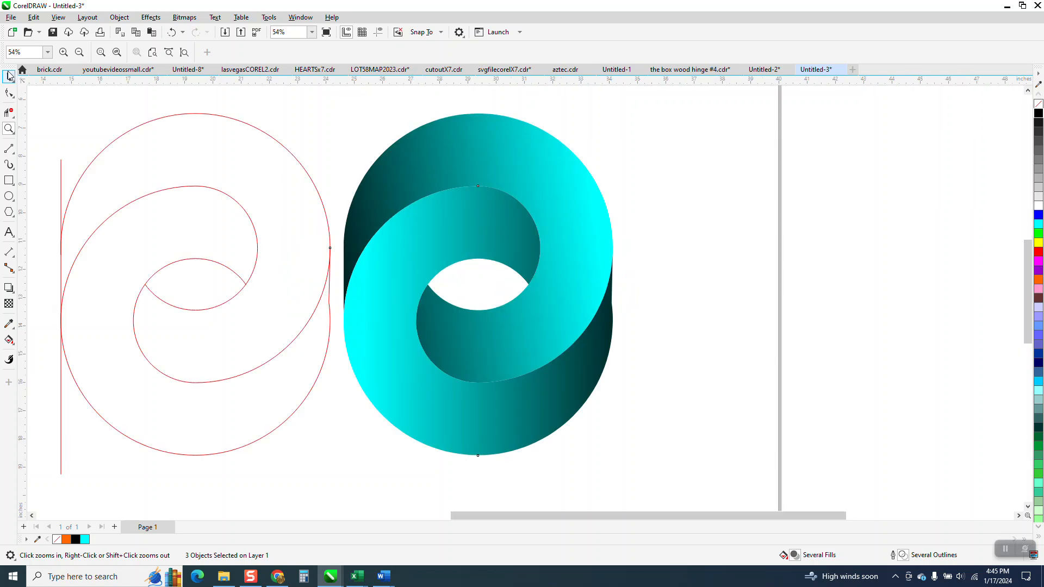
{"action": "left_click", "coordinate": [10, 76]}
{"action": "scroll", "coordinate": [467, 293], "scroll_direction": "down", "scroll_amount": 1}
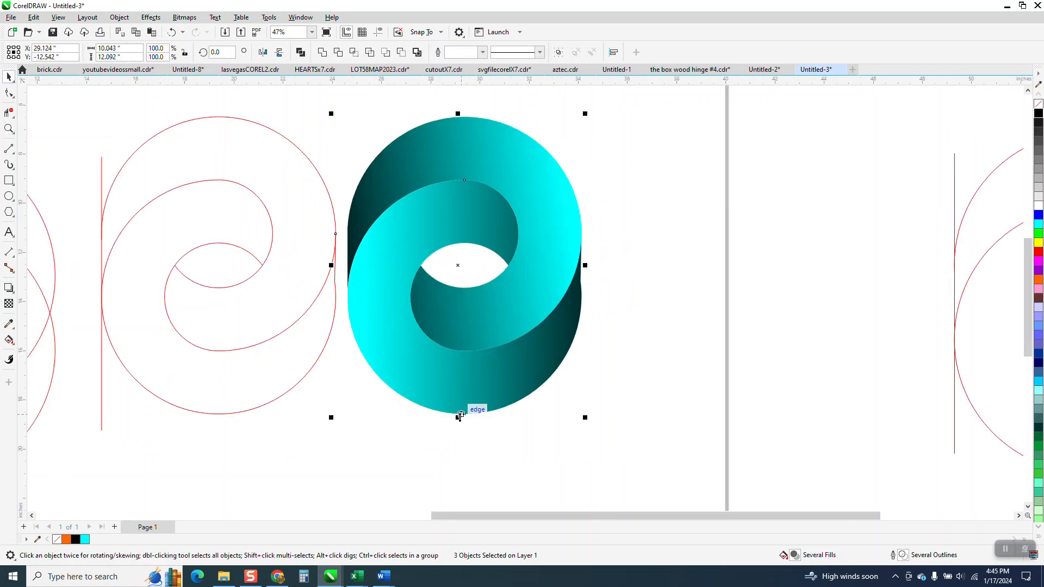
{"action": "left_click_drag", "start_coordinate": [459, 416], "coordinate": [463, 316]}
{"action": "scroll", "coordinate": [477, 343], "scroll_direction": "down", "scroll_amount": 4}
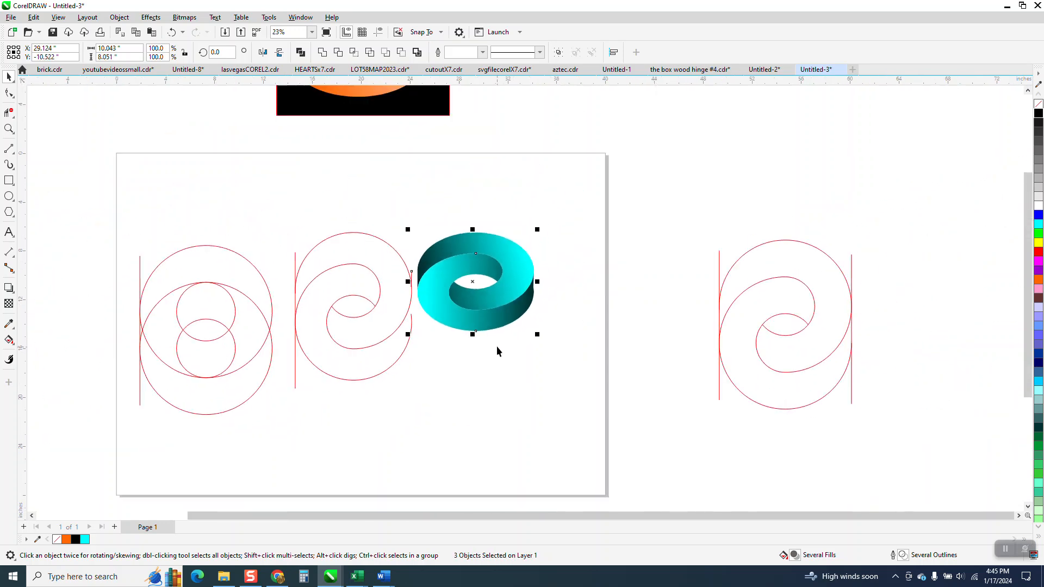
Step: Move the squashed cyan ring beside the orange reference picture and delete the small stray line between them
{"action": "scroll", "coordinate": [497, 352], "scroll_direction": "down", "scroll_amount": 2}
{"action": "left_click_drag", "start_coordinate": [475, 292], "coordinate": [515, 139]}
{"action": "left_click", "coordinate": [449, 150]}
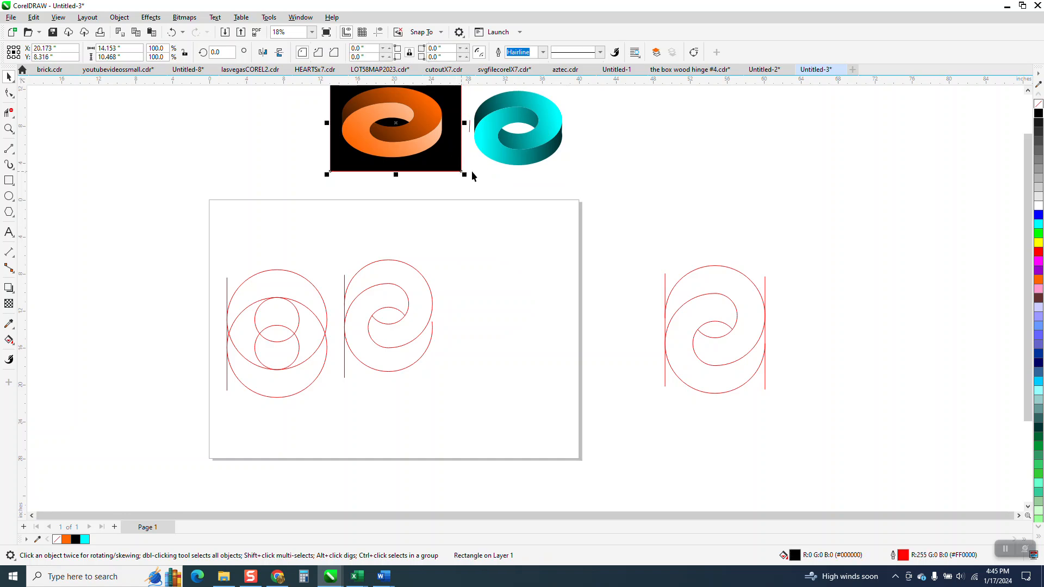
{"action": "left_click", "coordinate": [472, 176]}
{"action": "left_click", "coordinate": [470, 131]}
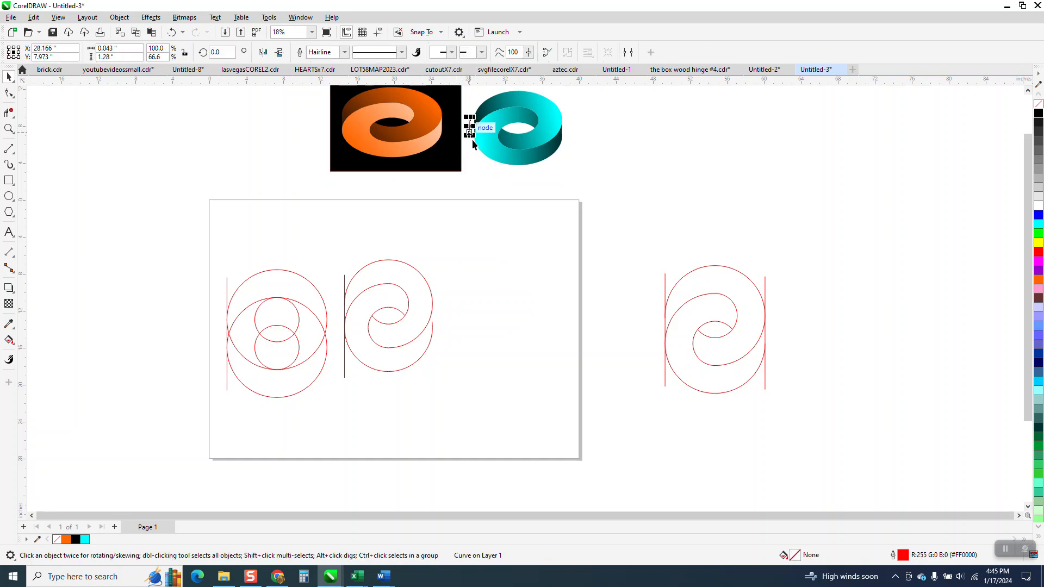
{"action": "key", "text": "Delete"}
Step: Widen the black background rectangle rightward to about 27.56 inches so it also lies behind the cyan ring
{"action": "left_click", "coordinate": [459, 148]}
{"action": "left_click_drag", "start_coordinate": [465, 124], "coordinate": [587, 124]}
{"action": "scroll", "coordinate": [353, 213], "scroll_direction": "down", "scroll_amount": 1}
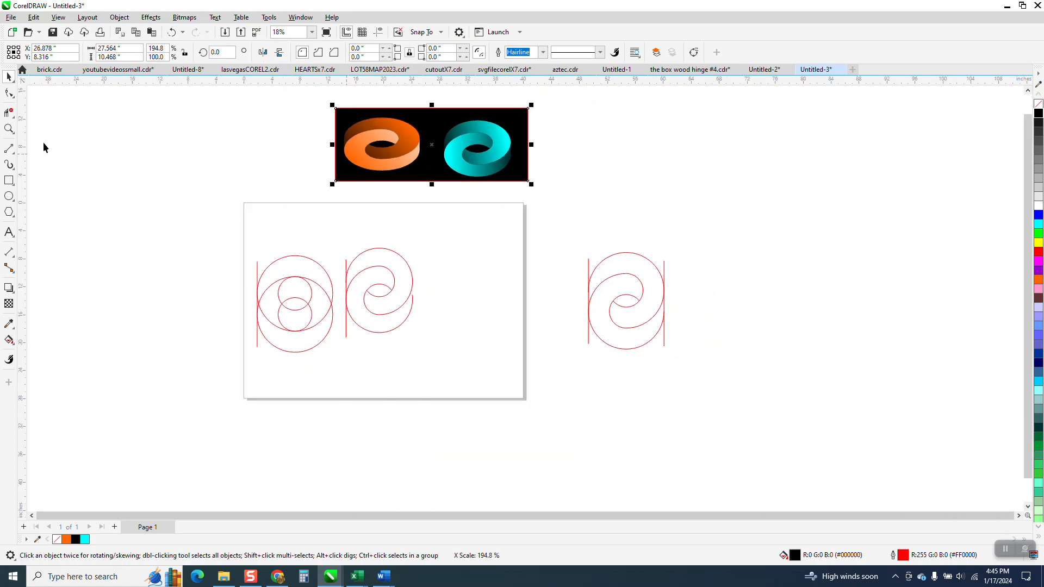
{"action": "left_click", "coordinate": [9, 129]}
{"action": "left_click_drag", "start_coordinate": [350, 113], "coordinate": [562, 204]}
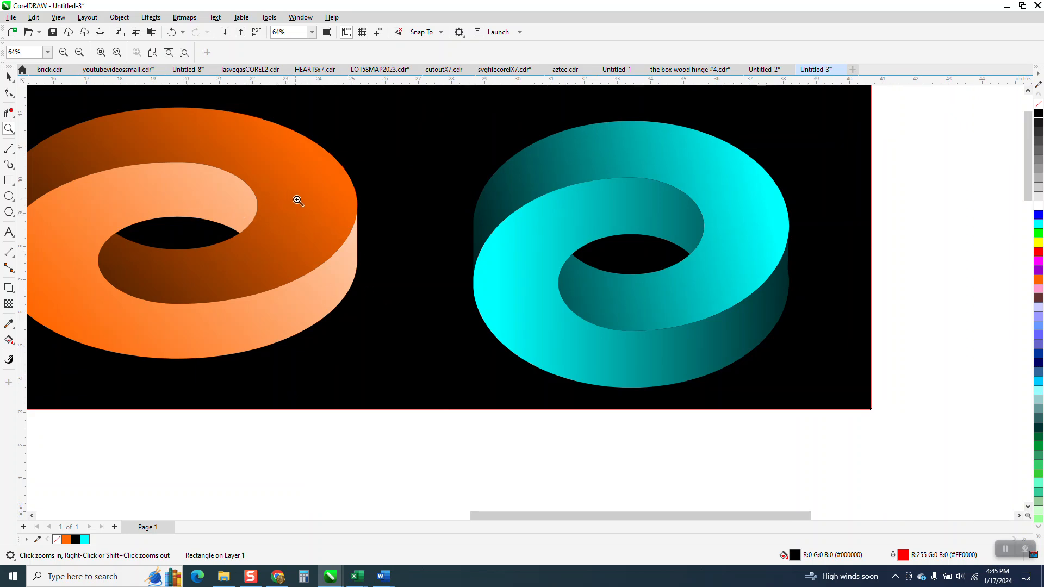
{"action": "scroll", "coordinate": [339, 229], "scroll_direction": "down", "scroll_amount": 1}
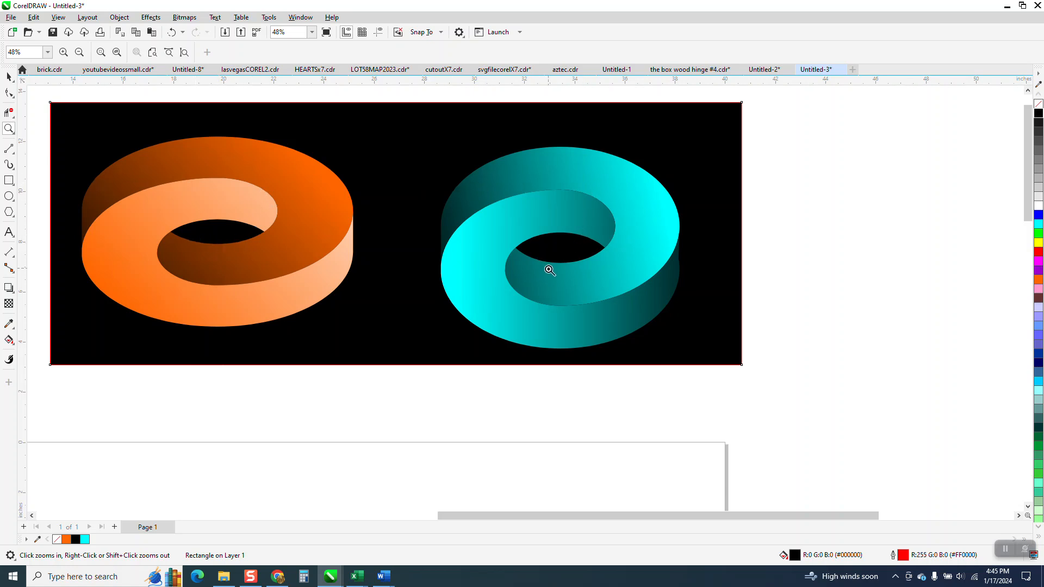
Step: Adjust the upper cyan band's fountain fill by shifting its cyan end inward and down and its black end slightly lower
{"action": "left_click", "coordinate": [8, 76]}
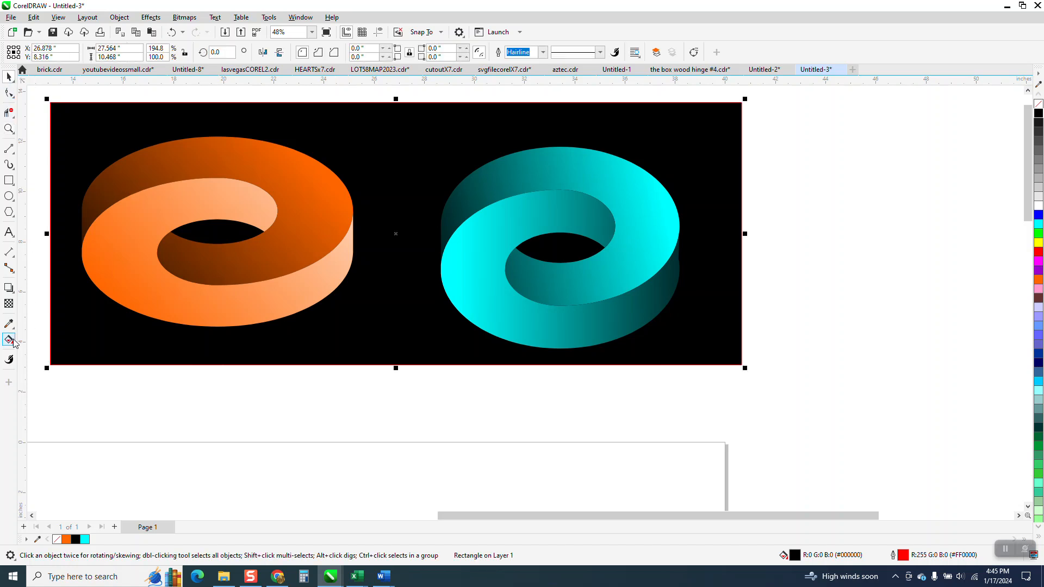
{"action": "left_click", "coordinate": [135, 398]}
{"action": "left_click", "coordinate": [616, 289]}
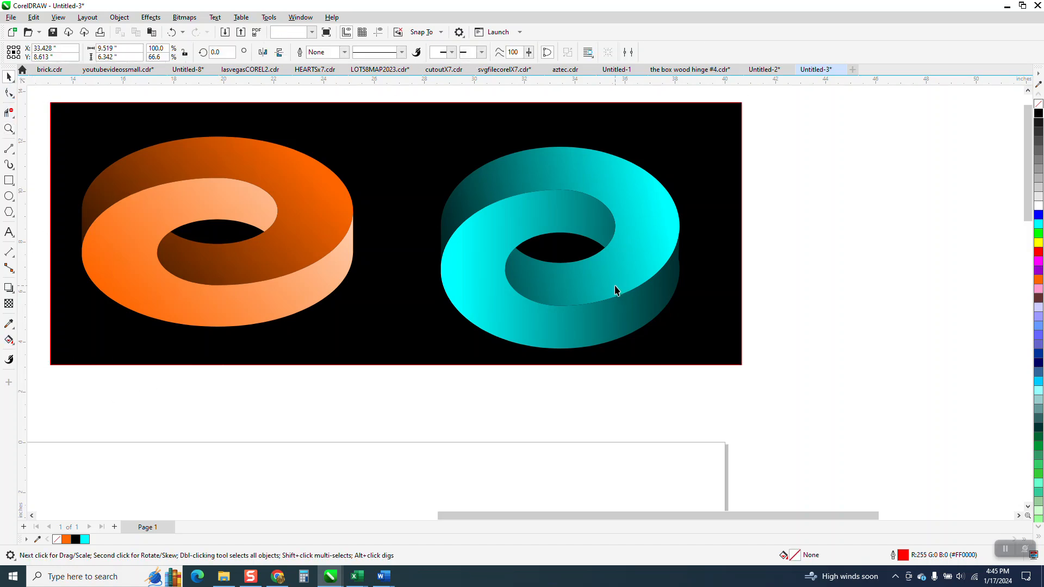
{"action": "left_click", "coordinate": [9, 342]}
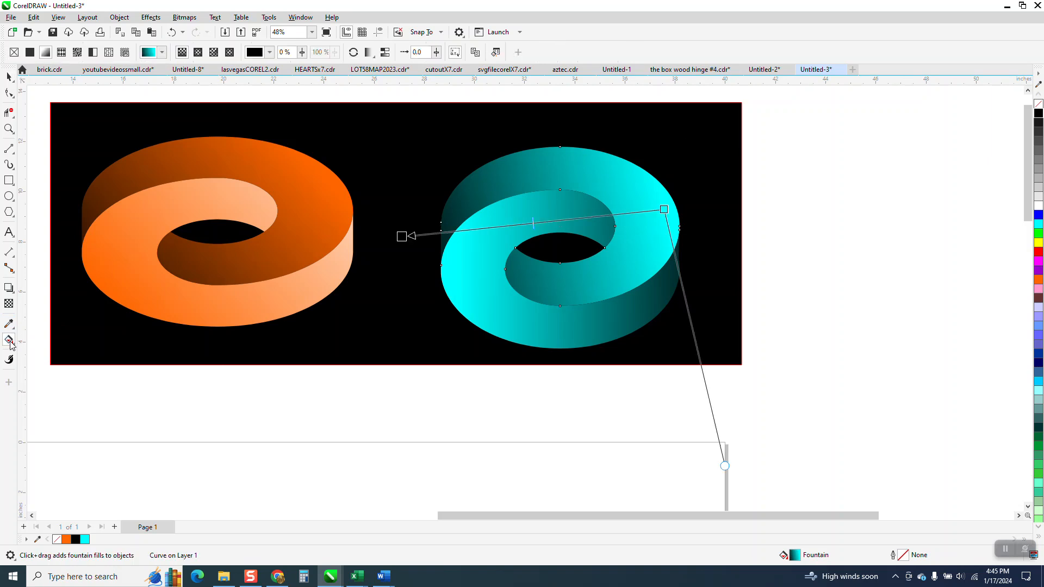
{"action": "left_click_drag", "start_coordinate": [662, 209], "coordinate": [638, 254]}
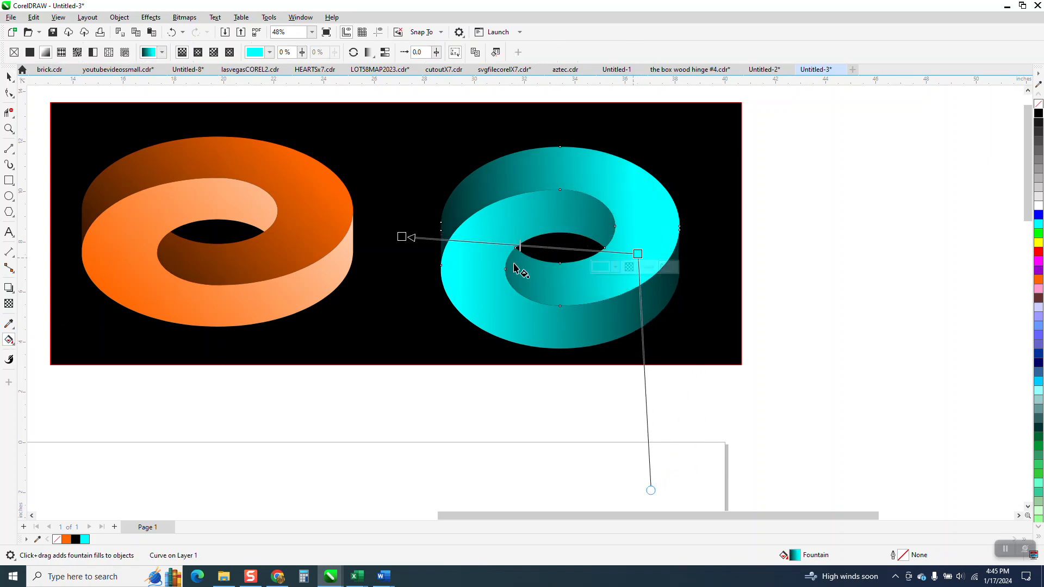
{"action": "left_click_drag", "start_coordinate": [402, 237], "coordinate": [397, 265]}
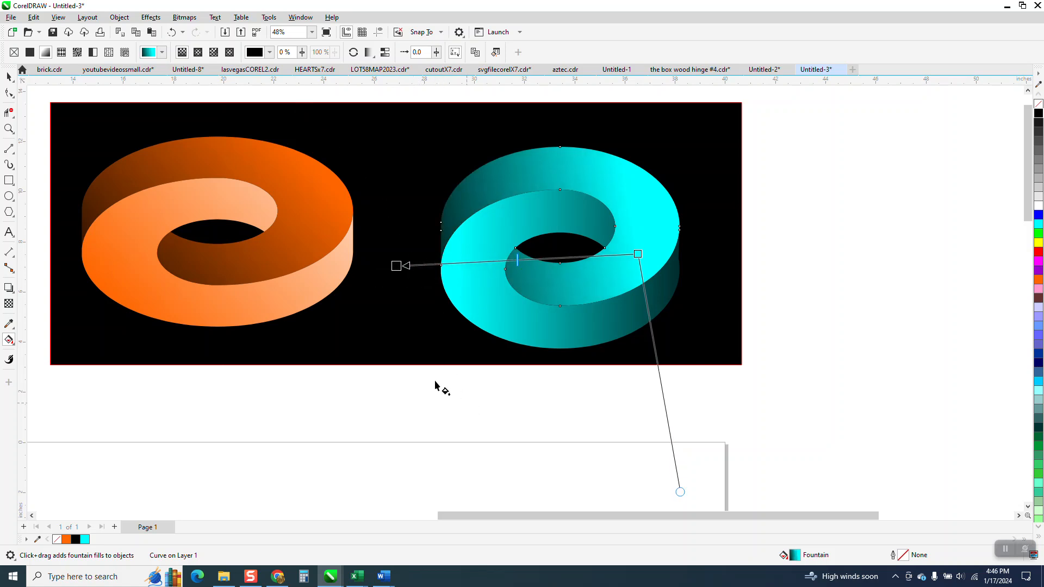
{"action": "left_click", "coordinate": [10, 78]}
{"action": "left_click", "coordinate": [482, 412]}
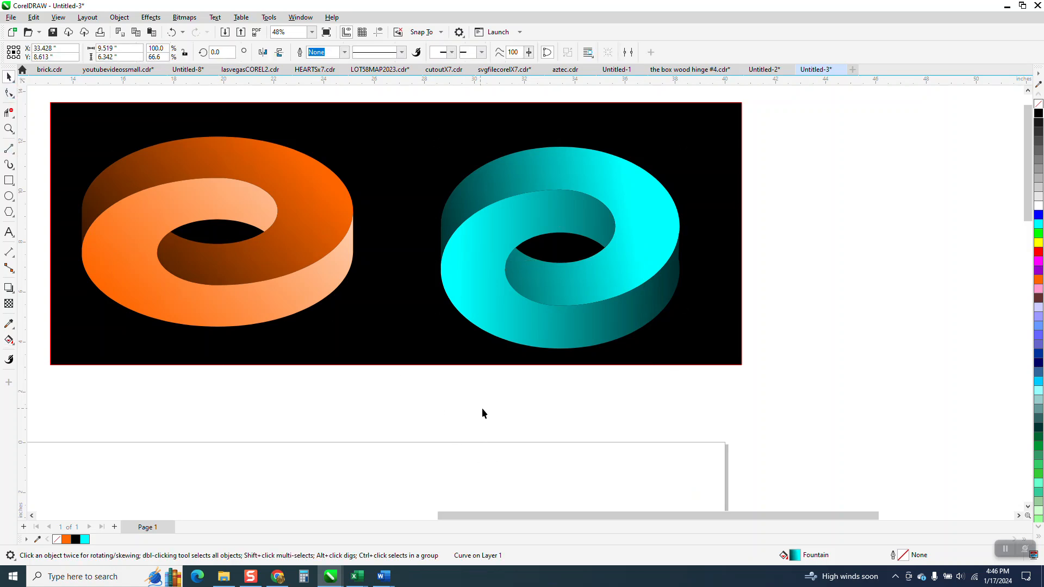
Step: Flatten the whole cyan ring further to roughly three quarters of its height, keeping its upper edge in place
{"action": "left_click_drag", "start_coordinate": [792, 144], "coordinate": [420, 364]}
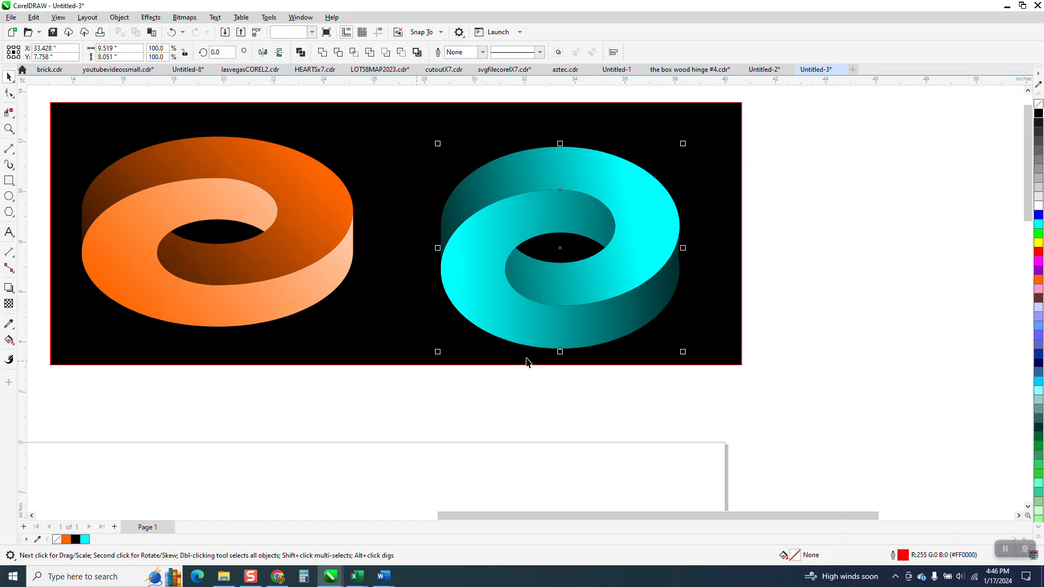
{"action": "left_click_drag", "start_coordinate": [560, 352], "coordinate": [561, 314]}
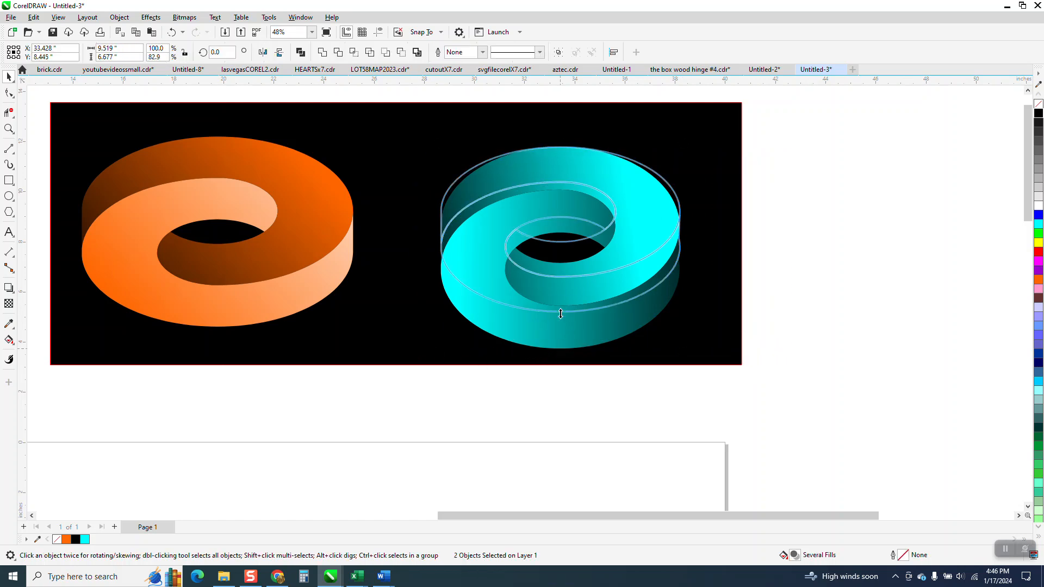
{"action": "left_click", "coordinate": [786, 277]}
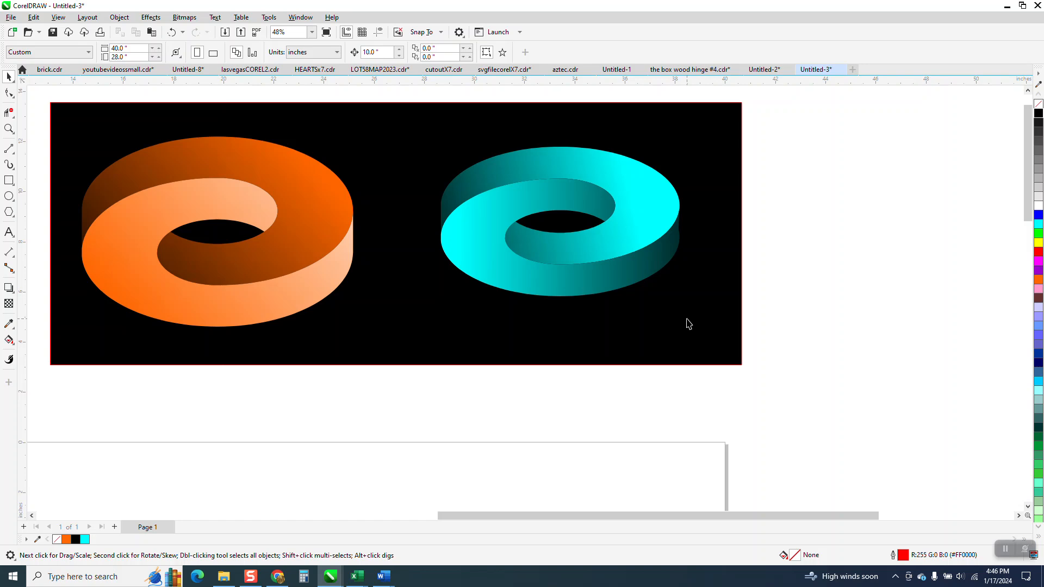